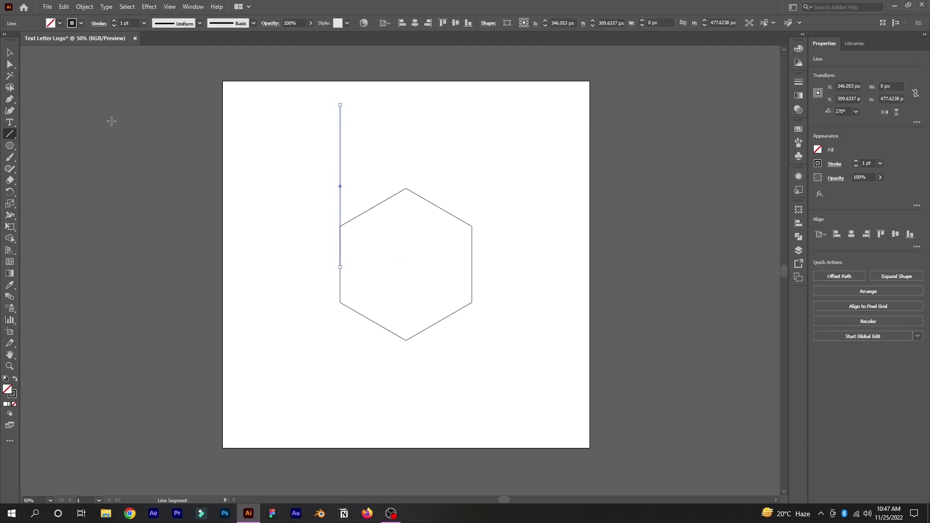
Copy the vertical line sideways and repeat the copy until twelve evenly spaced lines cover the hexagon's width.
{"action": "left_click", "coordinate": [10, 52]}
{"action": "left_click", "coordinate": [314, 104]}
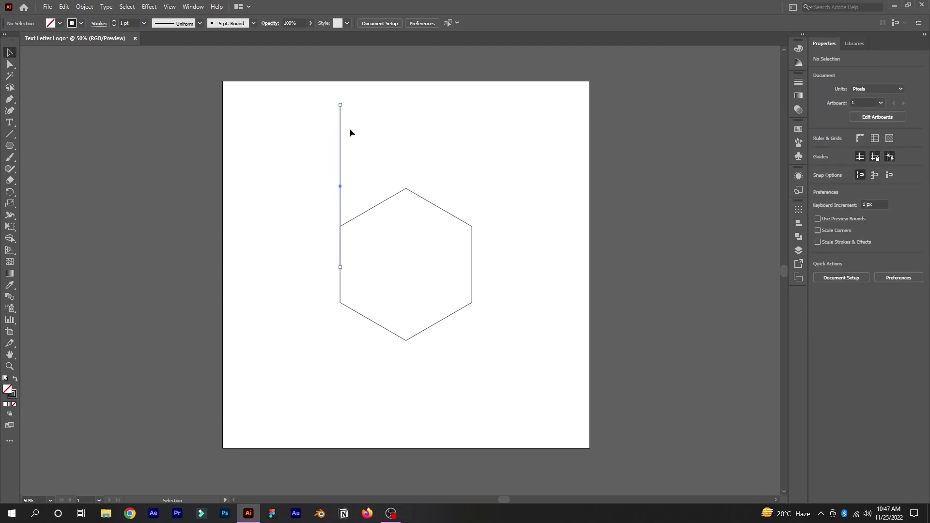
{"action": "left_click_drag", "start_coordinate": [341, 113], "coordinate": [352, 118]}
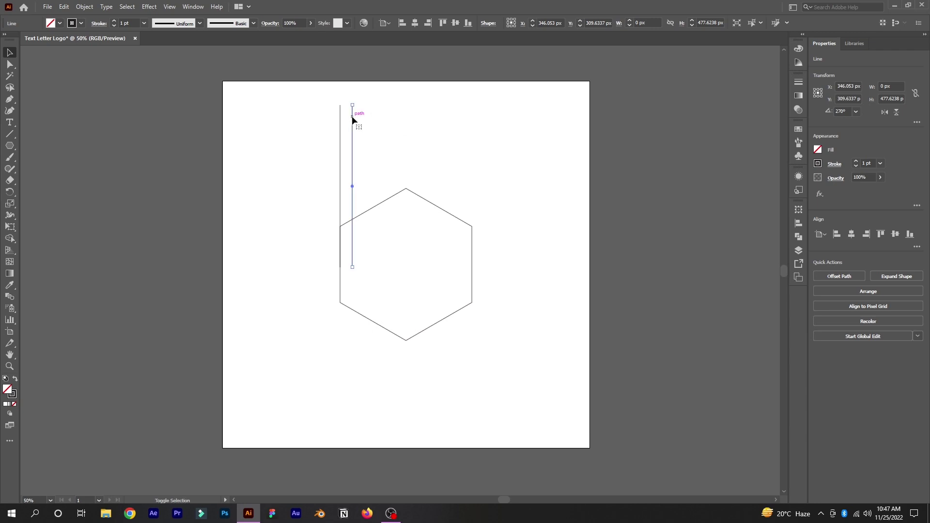
{"action": "key", "text": "ctrl+d"}
{"action": "key", "text": "ctrl+d"}
{"action": "key", "text": "ctrl+d"}
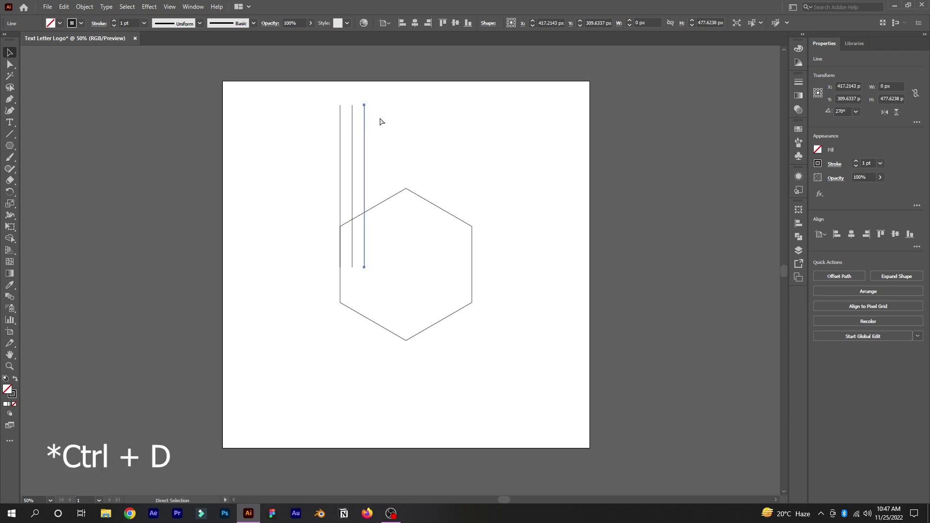
{"action": "key", "text": "ctrl+d"}
{"action": "key", "text": "ctrl+d"}
{"action": "key", "text": "ctrl+d"}
{"action": "key", "text": "ctrl+d"}
{"action": "key", "text": "ctrl+d"}
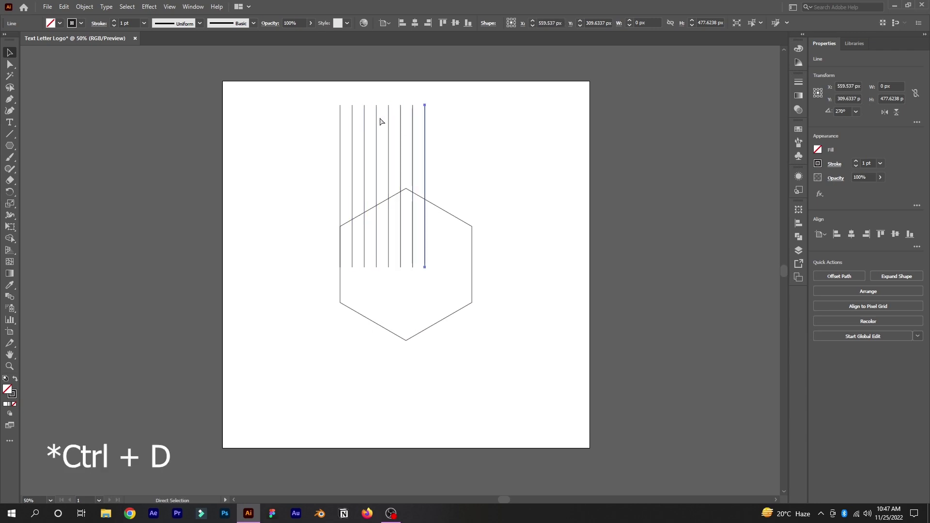
{"action": "key", "text": "ctrl+d"}
{"action": "key", "text": "ctrl+d"}
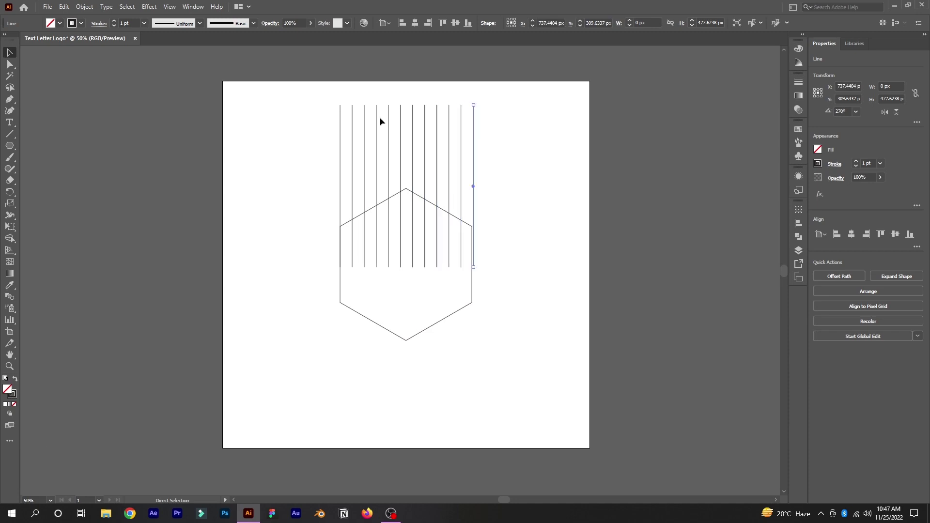
Align the outermost vertical lines exactly with the hexagon's left and right edges.
{"action": "left_click", "coordinate": [550, 128]}
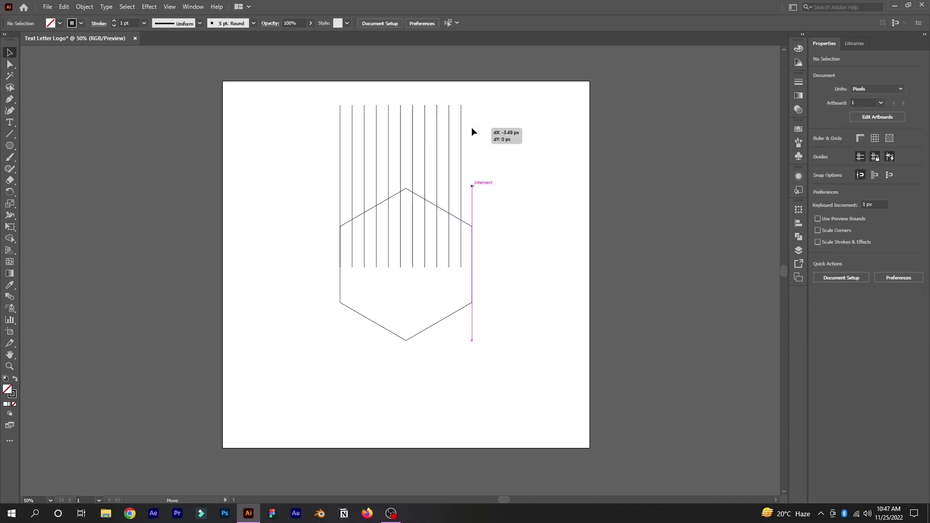
{"action": "left_click", "coordinate": [472, 127]}
{"action": "left_click", "coordinate": [515, 143]}
{"action": "scroll", "coordinate": [339, 203], "scroll_direction": "up", "scroll_amount": 2}
{"action": "left_click_drag", "start_coordinate": [339, 206], "coordinate": [339, 204]}
{"action": "scroll", "coordinate": [310, 189], "scroll_direction": "down", "scroll_amount": 2}
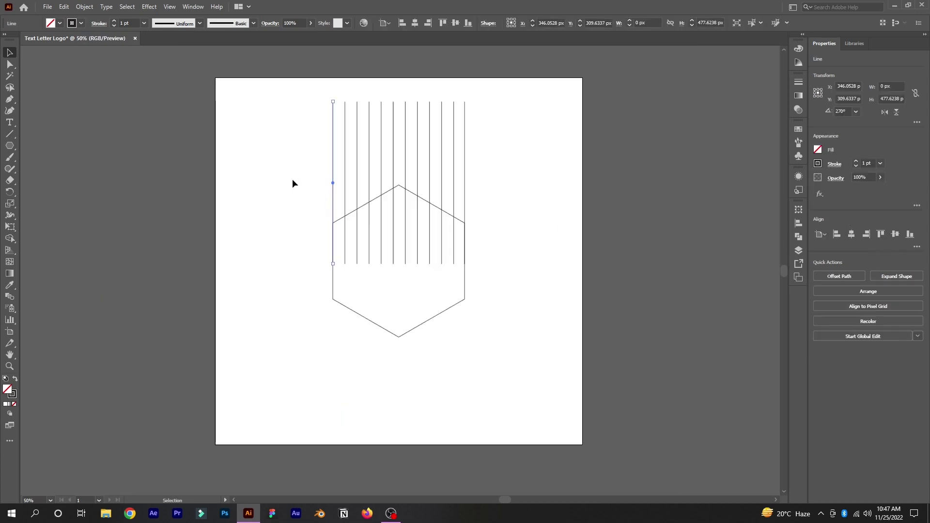
Distribute all twelve vertical lines evenly across the hexagon's width and group them.
{"action": "scroll", "coordinate": [292, 170], "scroll_direction": "up", "scroll_amount": 1}
{"action": "left_click_drag", "start_coordinate": [304, 108], "coordinate": [524, 181]}
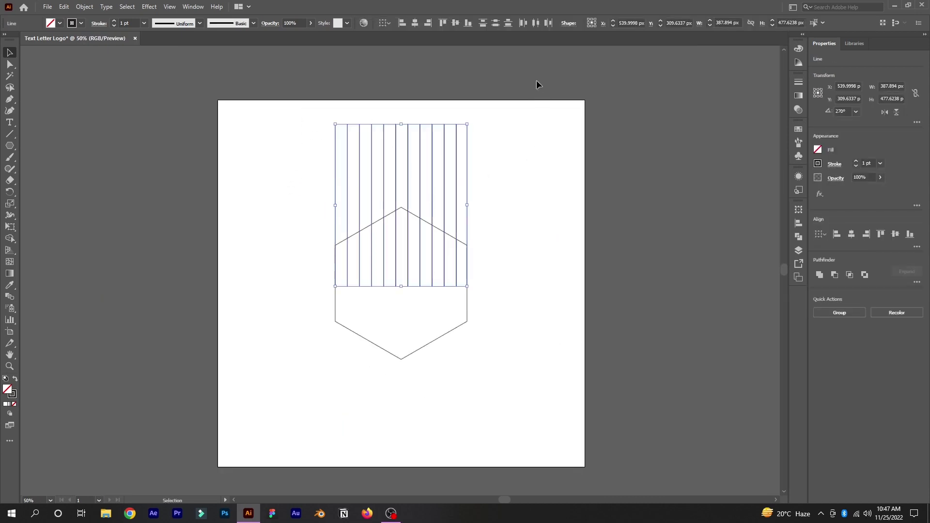
{"action": "left_click", "coordinate": [536, 23]}
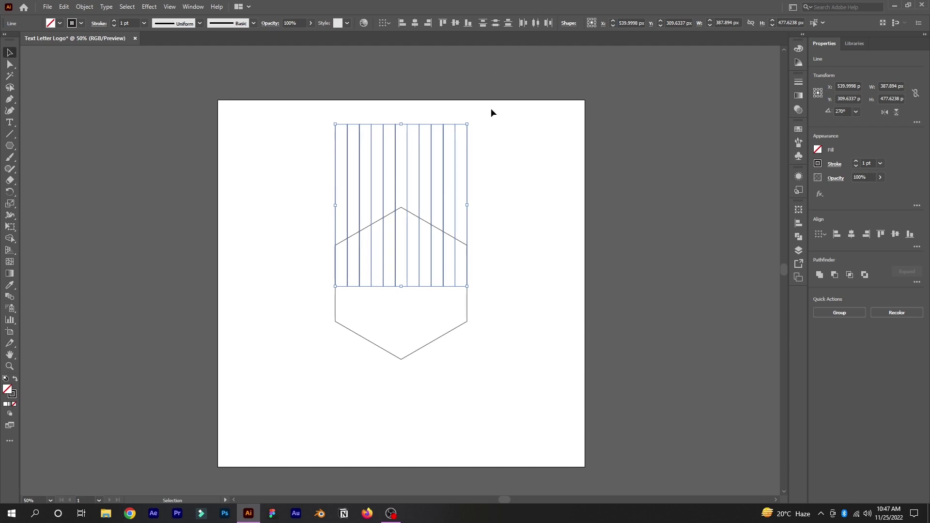
{"action": "left_click_drag", "start_coordinate": [304, 109], "coordinate": [486, 176]}
{"action": "left_click", "coordinate": [486, 176]}
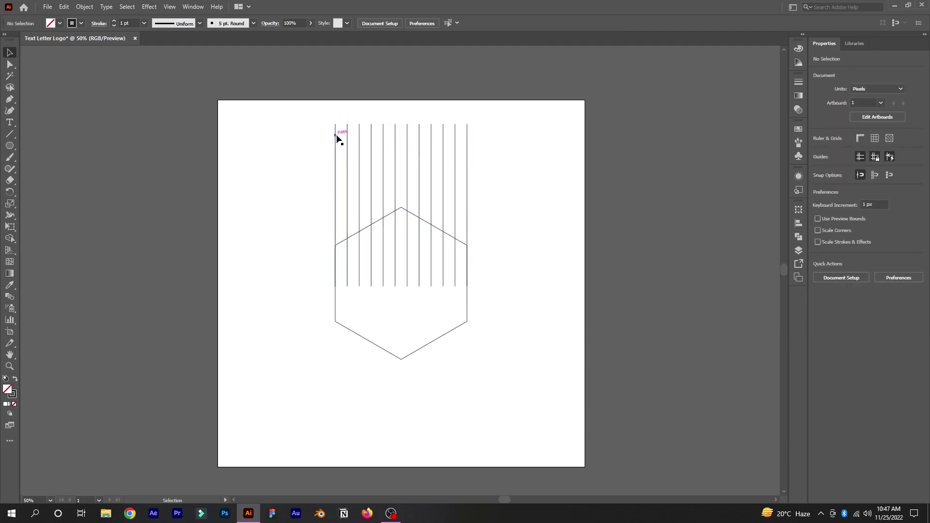
Align the line group and the hexagon on their vertical centres and move both down towards the artboard's centre.
{"action": "left_click_drag", "start_coordinate": [314, 126], "coordinate": [507, 414]}
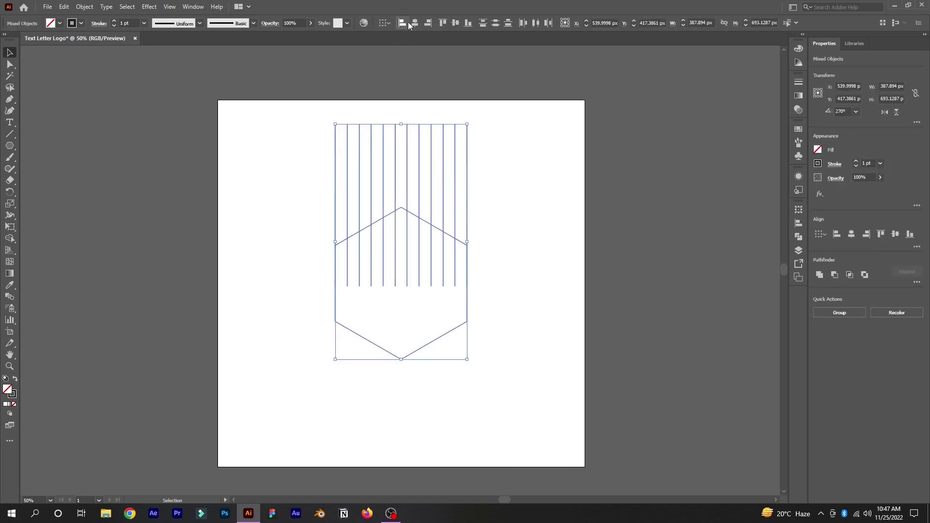
{"action": "left_click", "coordinate": [457, 25]}
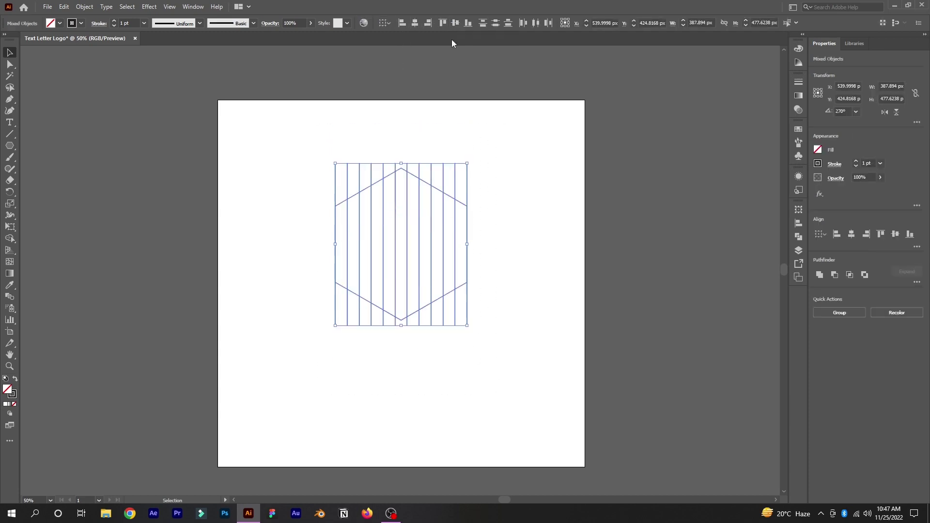
{"action": "left_click", "coordinate": [490, 199]}
{"action": "left_click_drag", "start_coordinate": [312, 200], "coordinate": [514, 307]}
{"action": "left_click_drag", "start_coordinate": [411, 249], "coordinate": [407, 278]}
{"action": "left_click", "coordinate": [502, 266]}
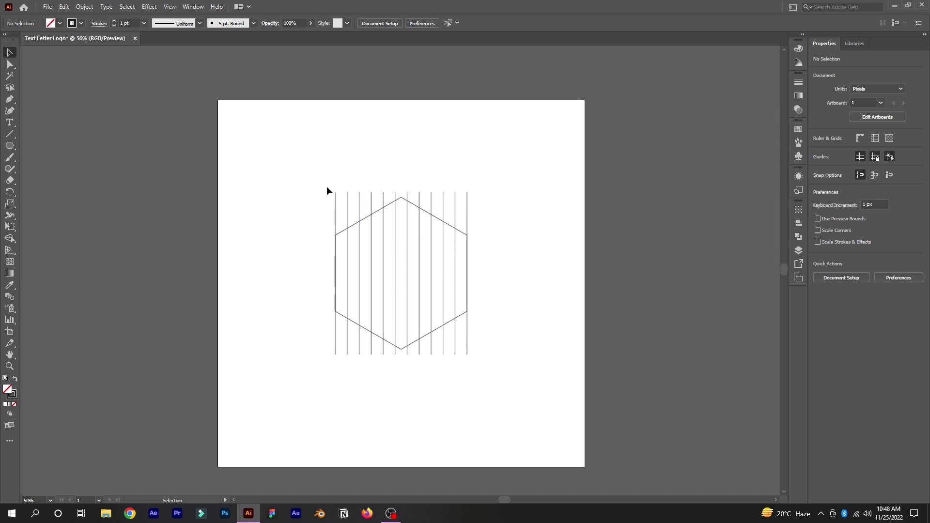
Rotate the line group by 60° so its lines run parallel to the hexagon's upper-right edge.
{"action": "left_click_drag", "start_coordinate": [391, 189], "coordinate": [364, 167]}
{"action": "left_click", "coordinate": [464, 167]}
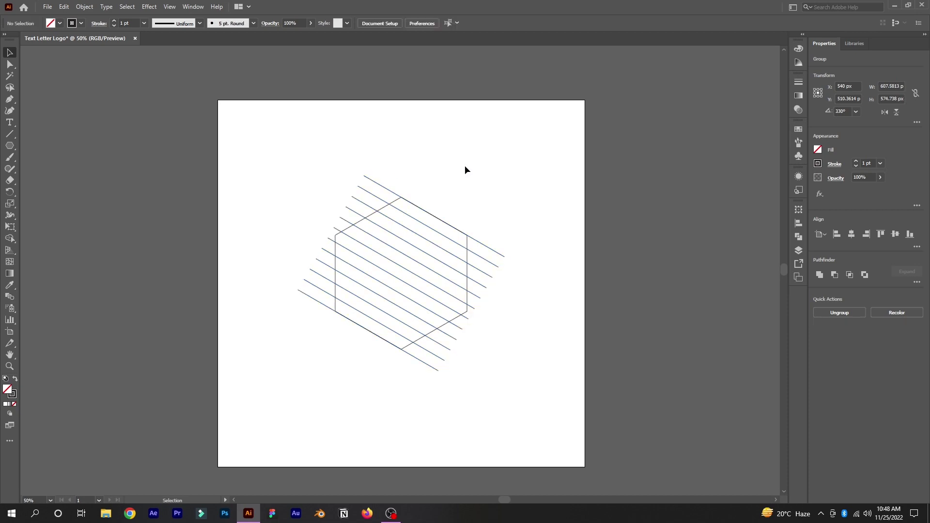
Reflect a copy of the slanted line group across the vertical axis to form a crossing grid.
{"action": "scroll", "coordinate": [417, 267], "scroll_direction": "up", "scroll_amount": 2}
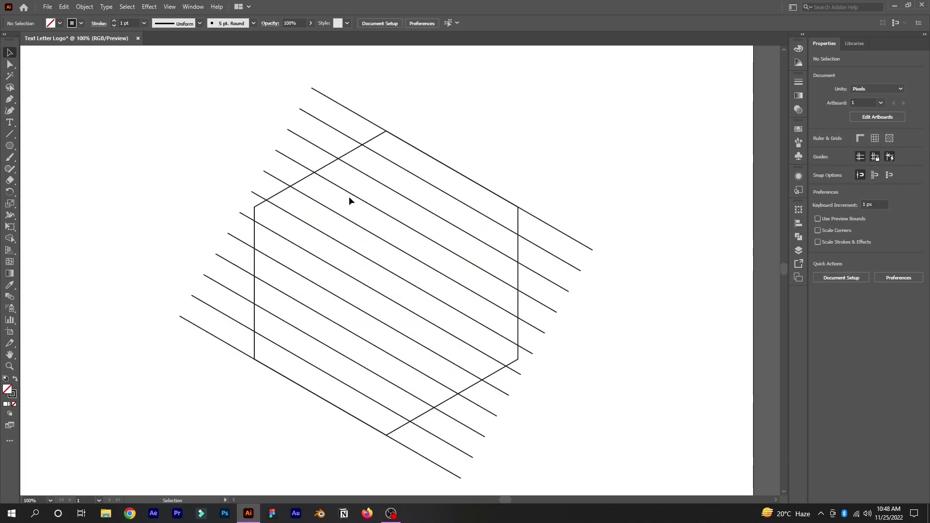
{"action": "left_click_drag", "start_coordinate": [326, 91], "coordinate": [251, 163]}
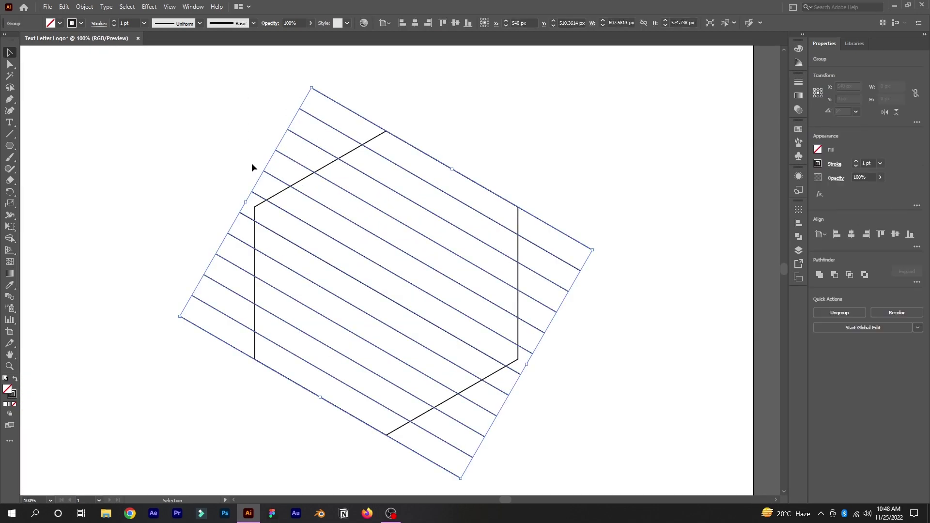
{"action": "right_click", "coordinate": [323, 124]}
{"action": "mouse_move", "coordinate": [417, 233]}
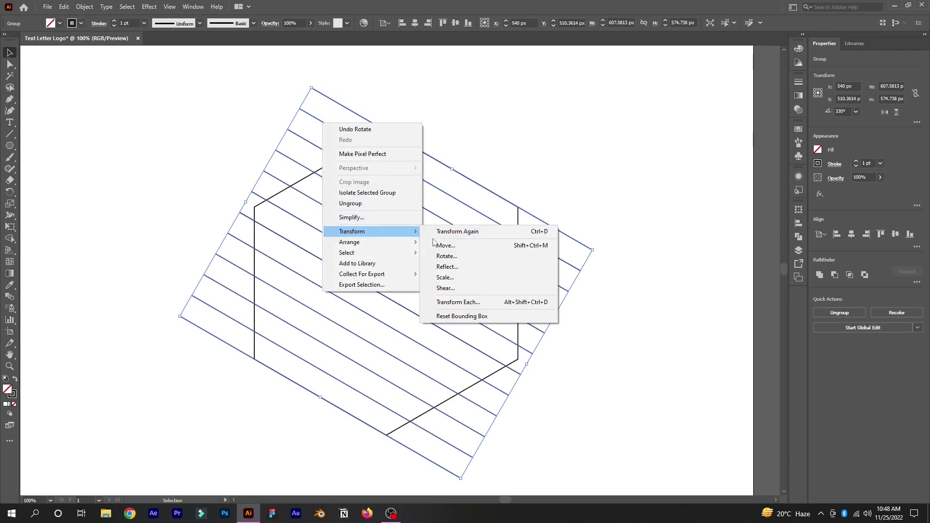
{"action": "left_click", "coordinate": [448, 268]}
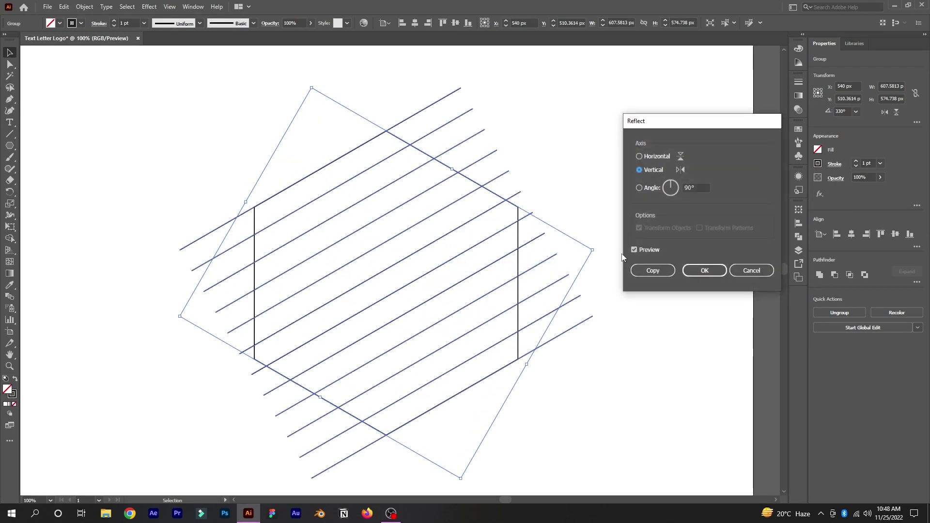
{"action": "left_click", "coordinate": [652, 270]}
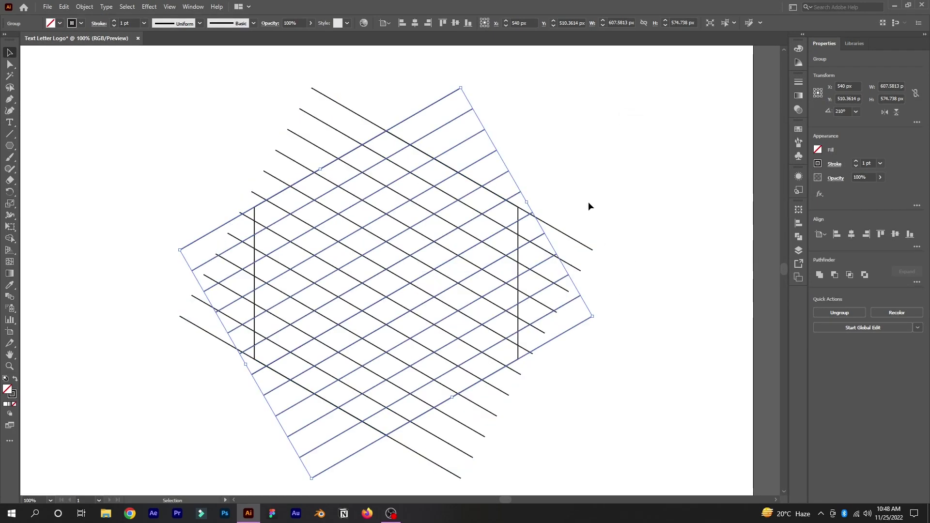
{"action": "left_click", "coordinate": [587, 170]}
Create three progressively smaller concentric copies of the hexagon, each scaled from the centre to match the next grid intersections.
{"action": "scroll", "coordinate": [459, 195], "scroll_direction": "down", "scroll_amount": 1}
{"action": "scroll", "coordinate": [428, 212], "scroll_direction": "up", "scroll_amount": 1}
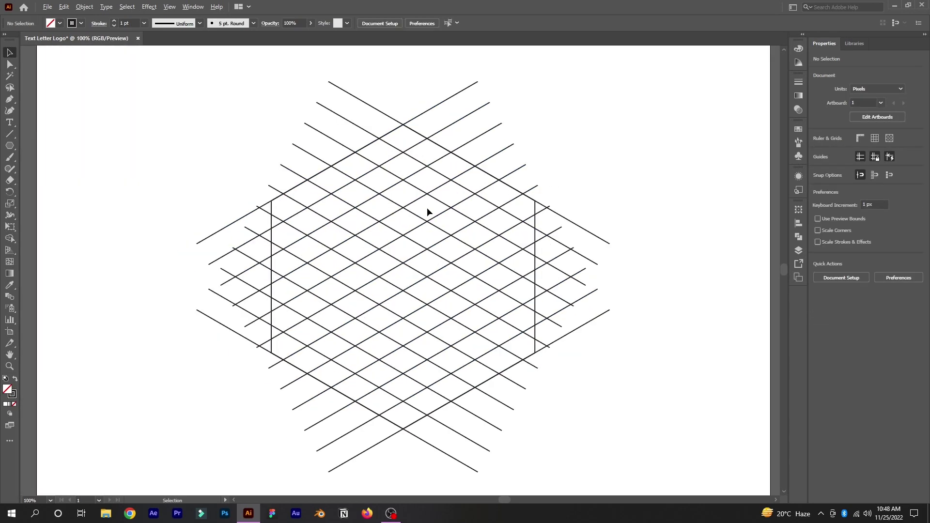
{"action": "scroll", "coordinate": [545, 235], "scroll_direction": "up", "scroll_amount": 1}
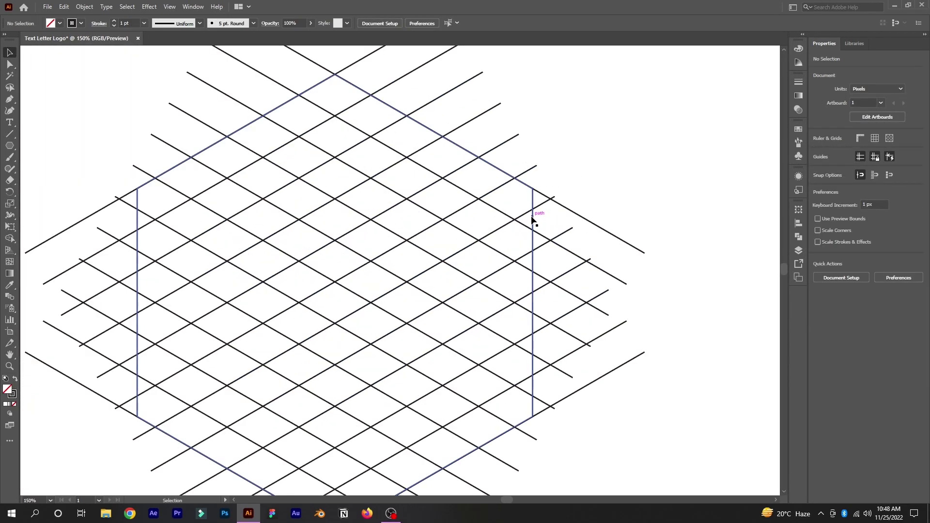
{"action": "left_click", "coordinate": [532, 220]}
{"action": "key", "text": "a"}
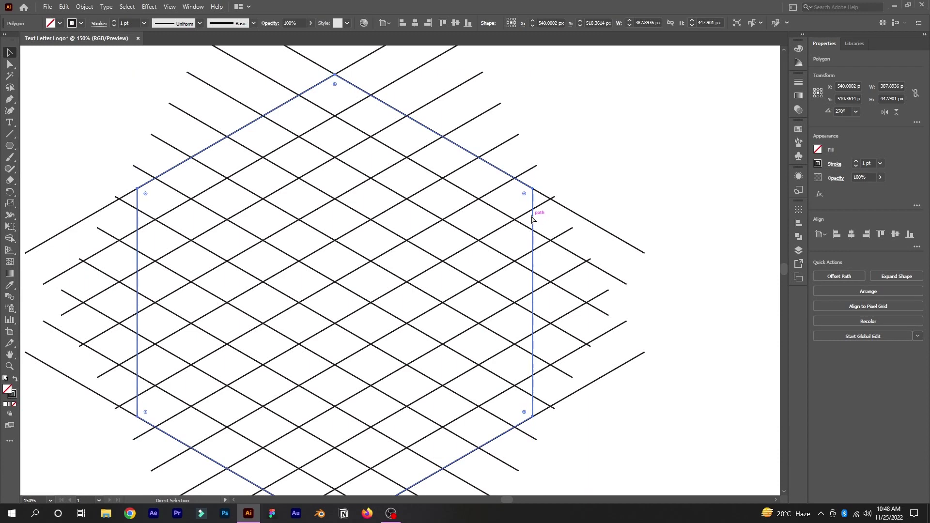
{"action": "key", "text": "v"}
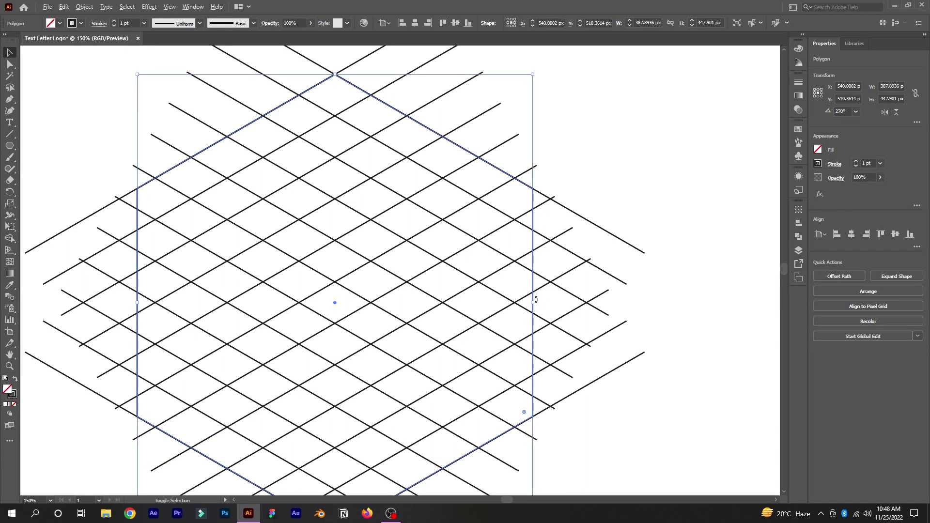
{"action": "left_click_drag", "start_coordinate": [536, 300], "coordinate": [497, 302]}
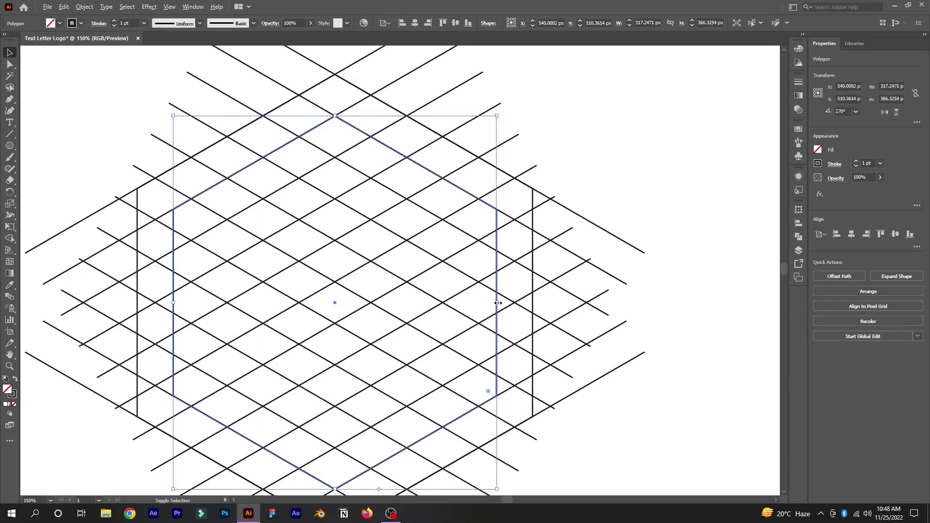
{"action": "left_click_drag", "start_coordinate": [497, 302], "coordinate": [462, 300]}
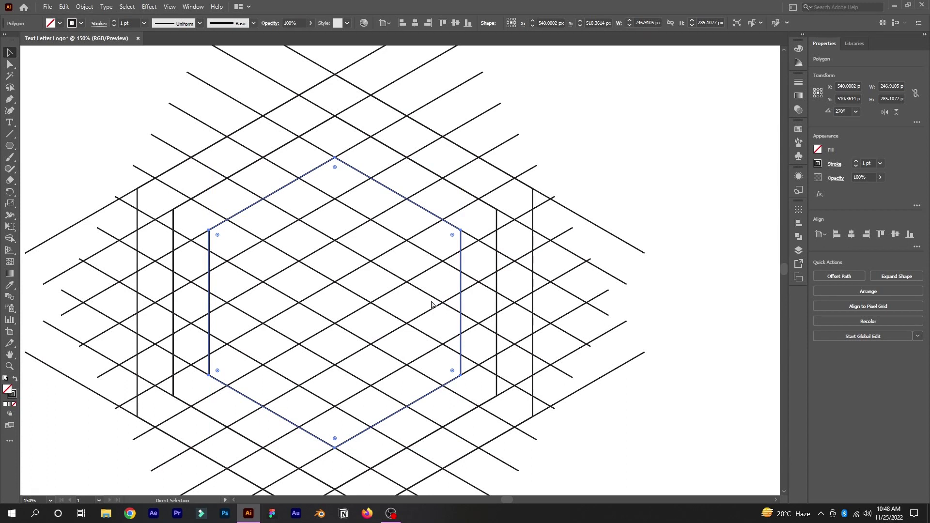
{"action": "key", "text": "v"}
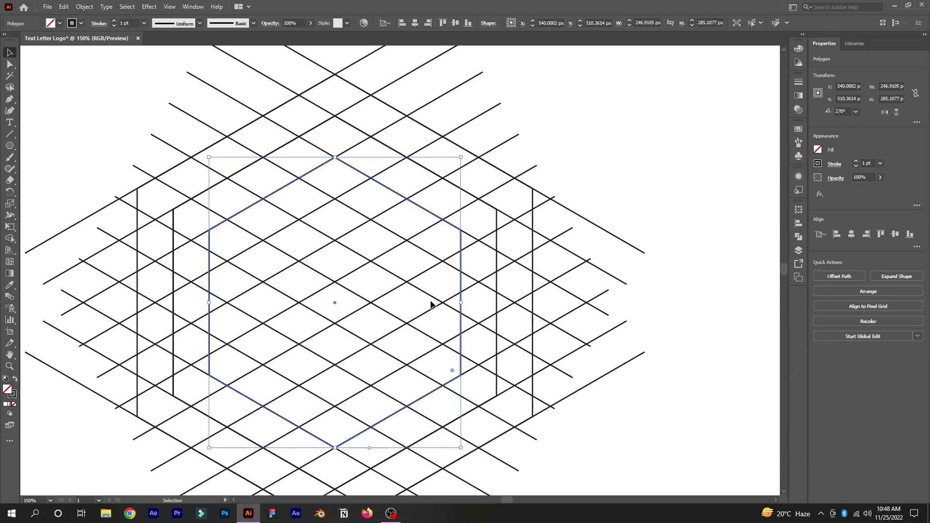
{"action": "left_click_drag", "start_coordinate": [463, 302], "coordinate": [426, 299]}
{"action": "left_click", "coordinate": [620, 186]}
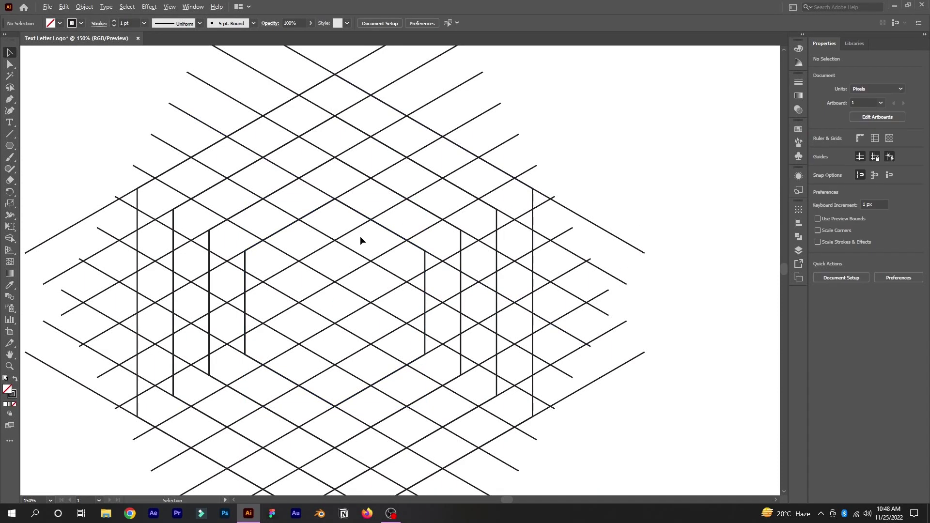
Copy the line group that rises to the right and place the copy beyond the artboard's upper-left corner area.
{"action": "scroll", "coordinate": [360, 236], "scroll_direction": "down", "scroll_amount": 1}
{"action": "left_click", "coordinate": [417, 115]}
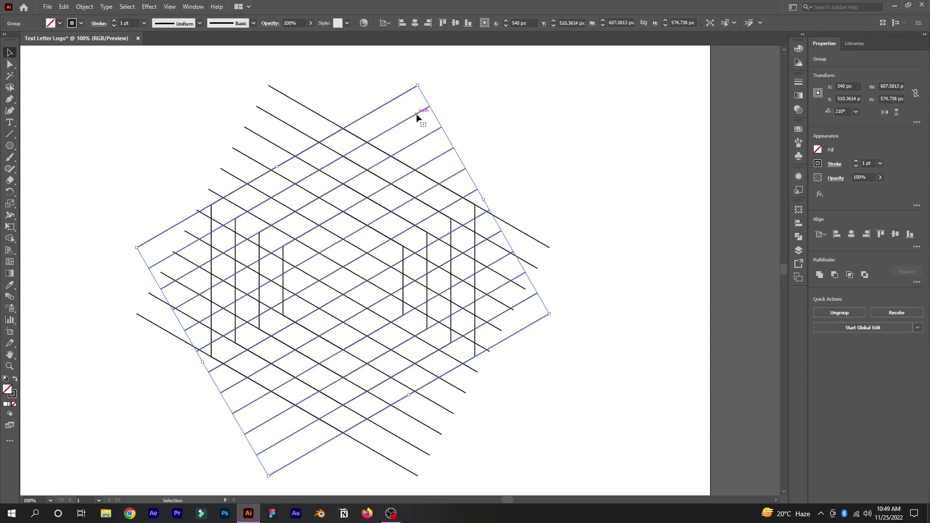
{"action": "key", "text": "ctrl+minus"}
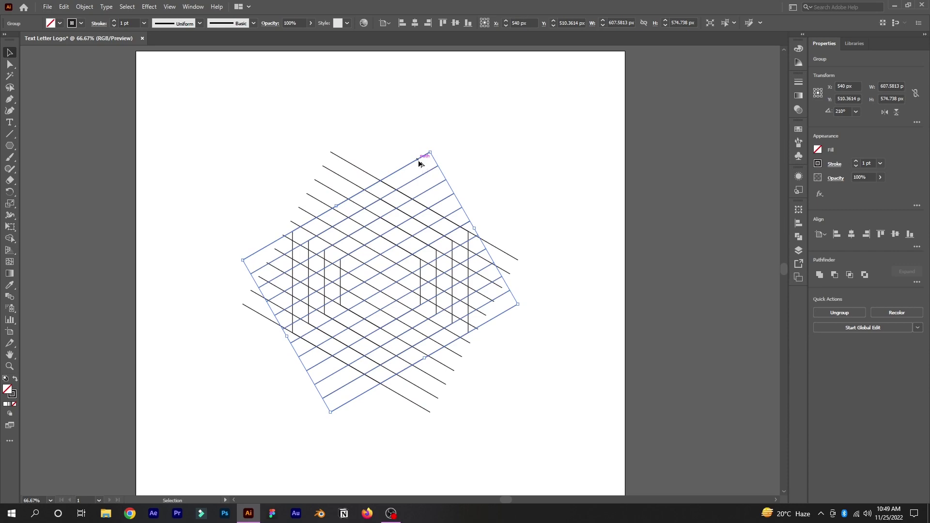
{"action": "left_click_drag", "start_coordinate": [420, 164], "coordinate": [189, 99]}
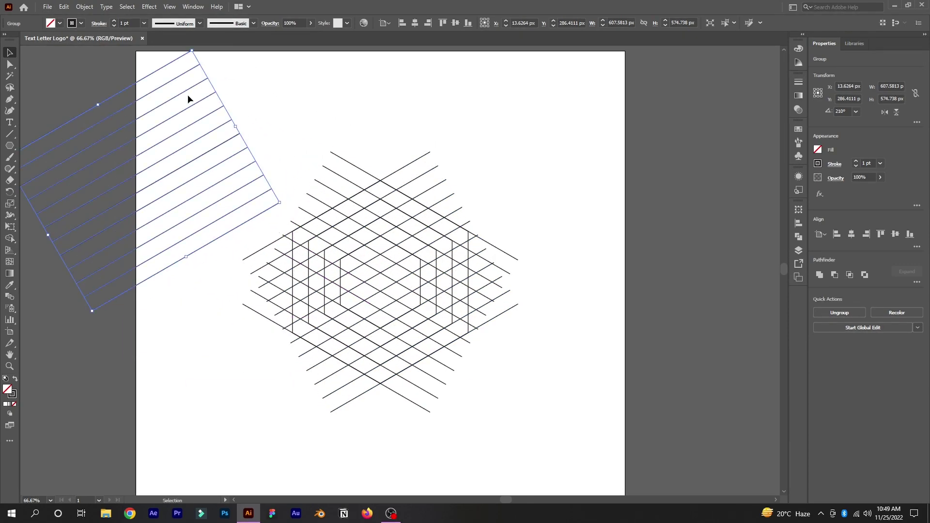
Ungroup the copied lines and delete all except the two uppermost ones.
{"action": "right_click", "coordinate": [196, 103]}
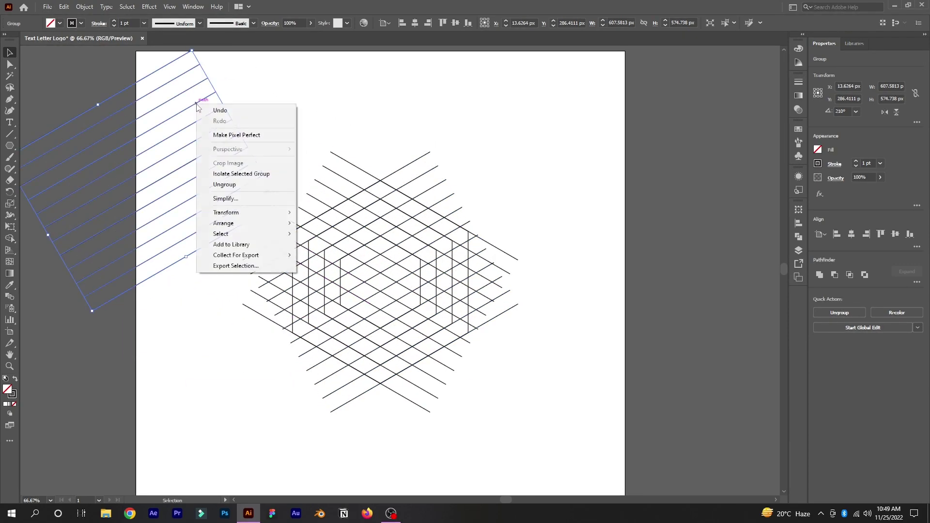
{"action": "left_click", "coordinate": [239, 186]}
{"action": "left_click", "coordinate": [252, 222]}
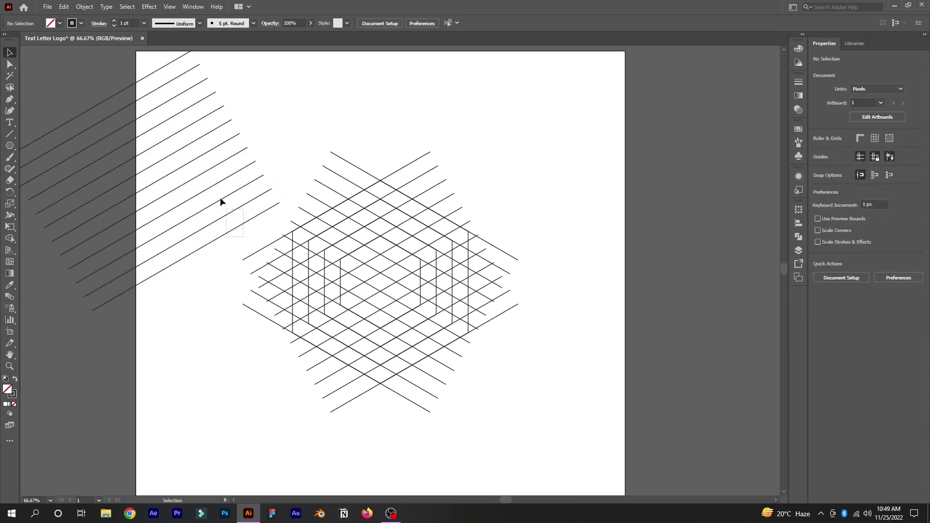
{"action": "left_click_drag", "start_coordinate": [220, 202], "coordinate": [169, 94]}
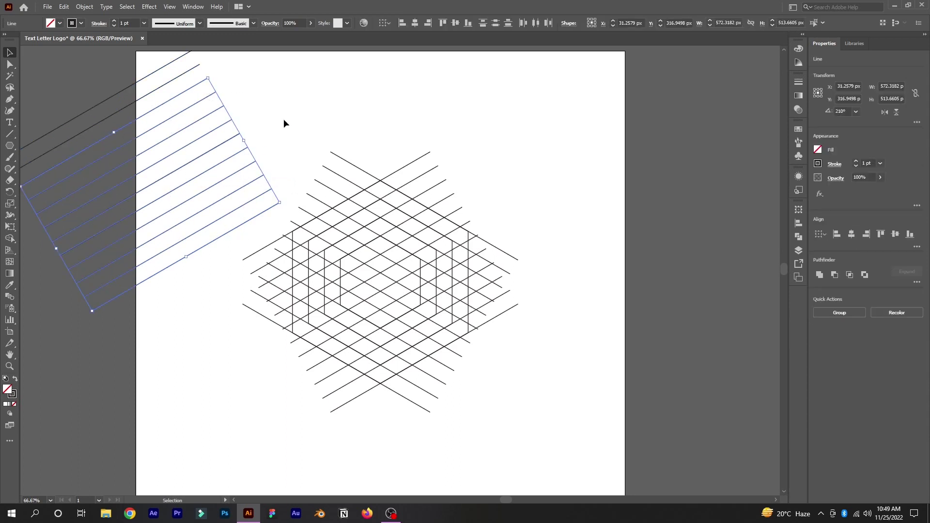
{"action": "key", "text": "Delete"}
Group the two remaining lines, rotate them to vertical and place them in the artboard's upper-left area.
{"action": "left_click_drag", "start_coordinate": [136, 65], "coordinate": [183, 103]}
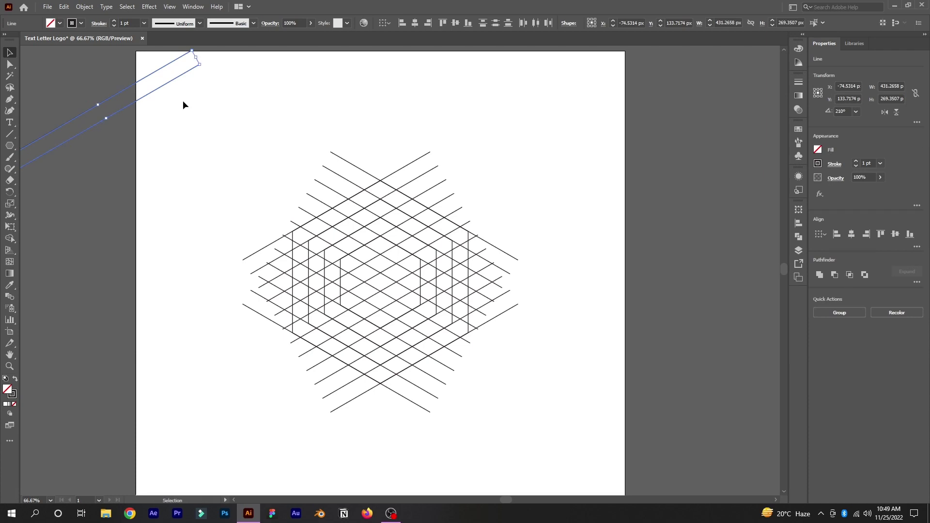
{"action": "key", "text": "ctrl+g"}
{"action": "left_click_drag", "start_coordinate": [192, 72], "coordinate": [163, 83]}
{"action": "left_click", "coordinate": [171, 89]}
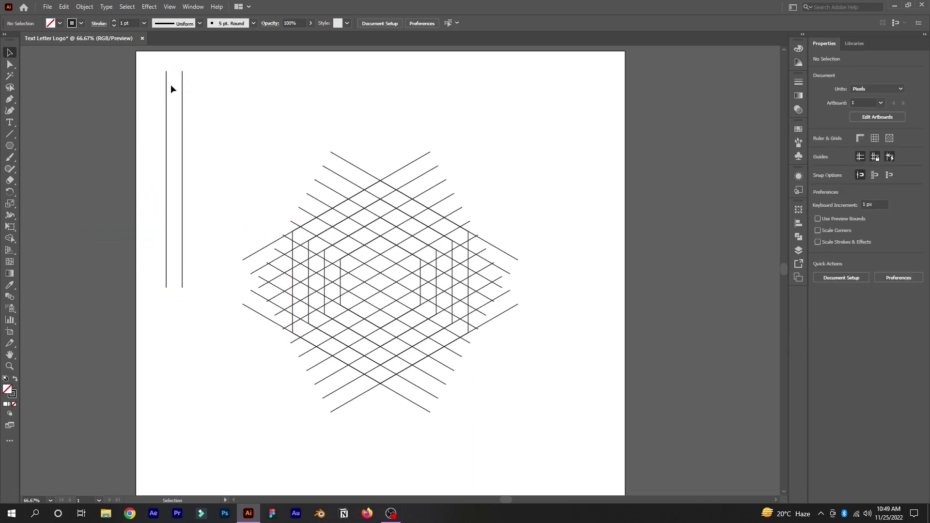
Move the vertical line pair to the centre of the hexagonal grid and rotate it clockwise about 35° into a steep diagonal.
{"action": "left_click_drag", "start_coordinate": [206, 130], "coordinate": [206, 130]}
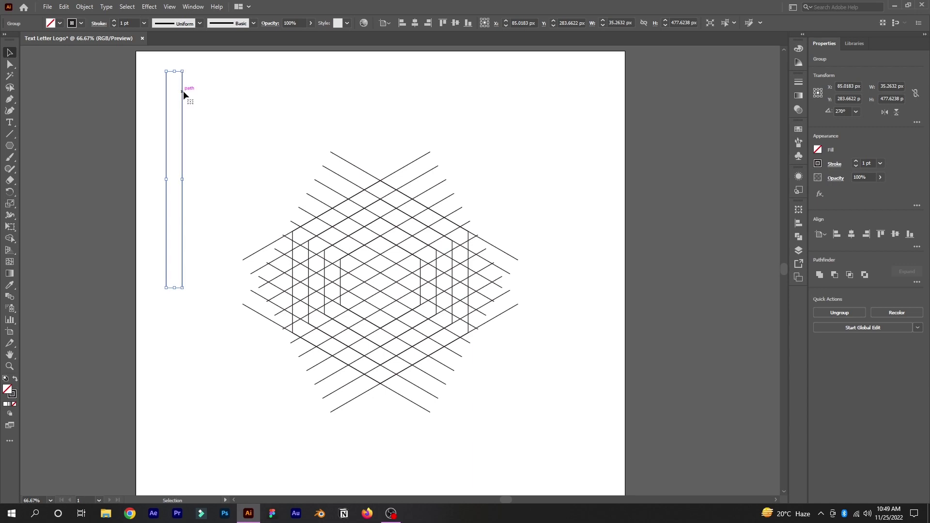
{"action": "left_click_drag", "start_coordinate": [183, 91], "coordinate": [451, 196]}
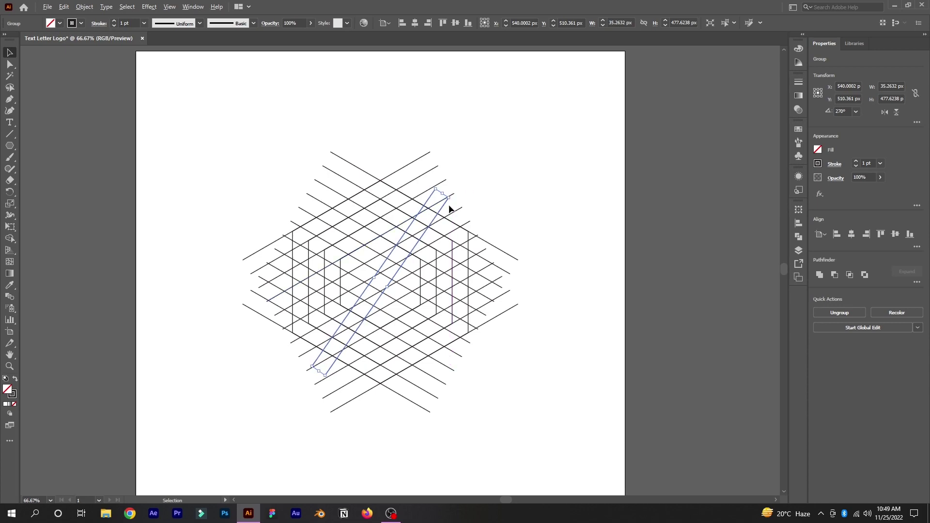
{"action": "scroll", "coordinate": [438, 230], "scroll_direction": "up", "scroll_amount": 3}
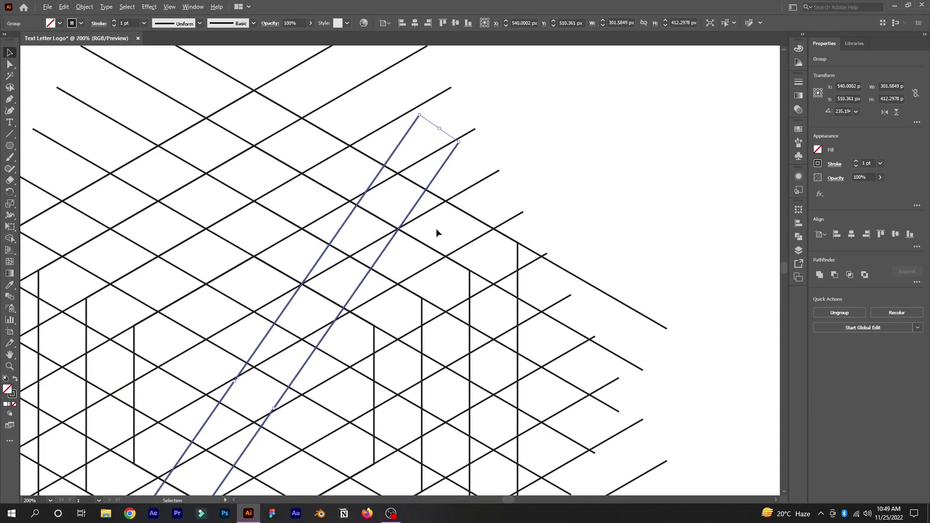
{"action": "left_click", "coordinate": [462, 139]}
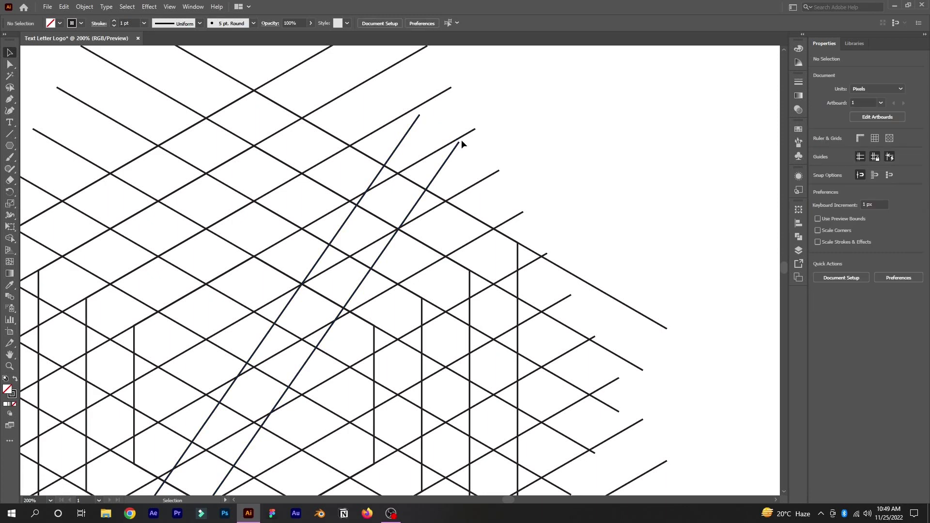
Try to fine-tune the rotation of the diagonal line pair against the grid intersections, and undo it.
{"action": "left_click", "coordinate": [421, 115]}
{"action": "left_click_drag", "start_coordinate": [422, 111], "coordinate": [436, 141]}
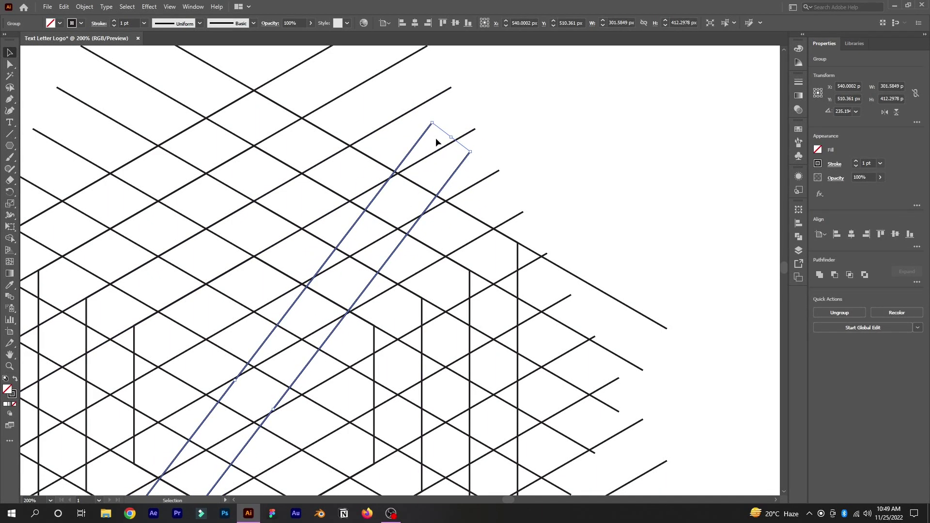
{"action": "key", "text": "ctrl+z"}
{"action": "scroll", "coordinate": [409, 154], "scroll_direction": "down", "scroll_amount": 3}
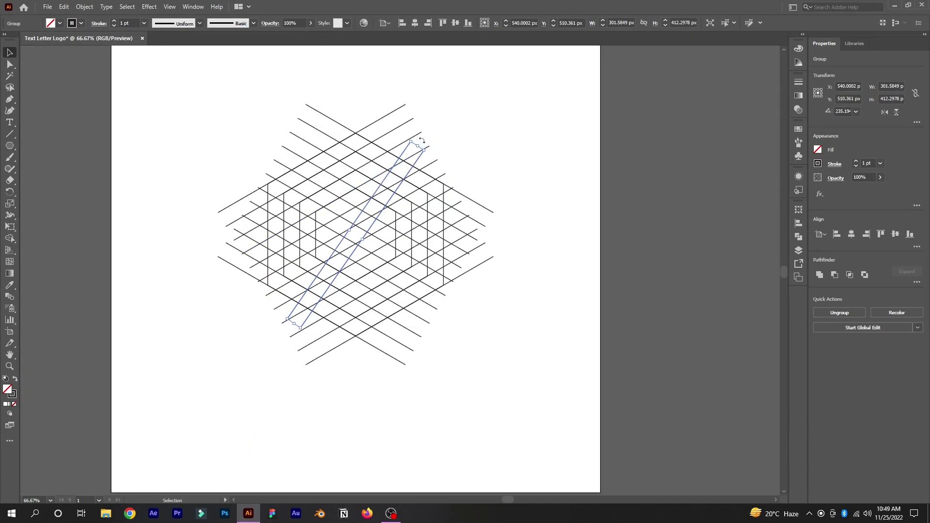
{"action": "mouse_move", "coordinate": [422, 141]}
{"action": "left_mouse_down"}
{"action": "mouse_move", "coordinate": [436, 154]}
{"action": "mouse_move", "coordinate": [421, 142]}
{"action": "left_mouse_up"}
{"action": "left_click_drag", "start_coordinate": [422, 142], "coordinate": [424, 144]}
{"action": "scroll", "coordinate": [414, 163], "scroll_direction": "up", "scroll_amount": 2}
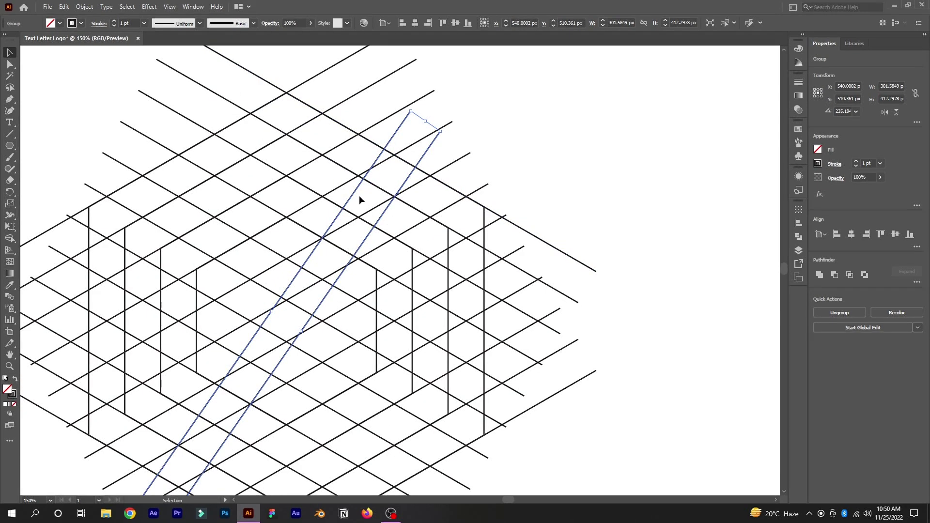
Nudge the diagonal line pair toward the upper left, and centre-align all the grid objects with each other.
{"action": "left_click_drag", "start_coordinate": [287, 291], "coordinate": [285, 289]}
{"action": "scroll", "coordinate": [285, 289], "scroll_direction": "down", "scroll_amount": 2}
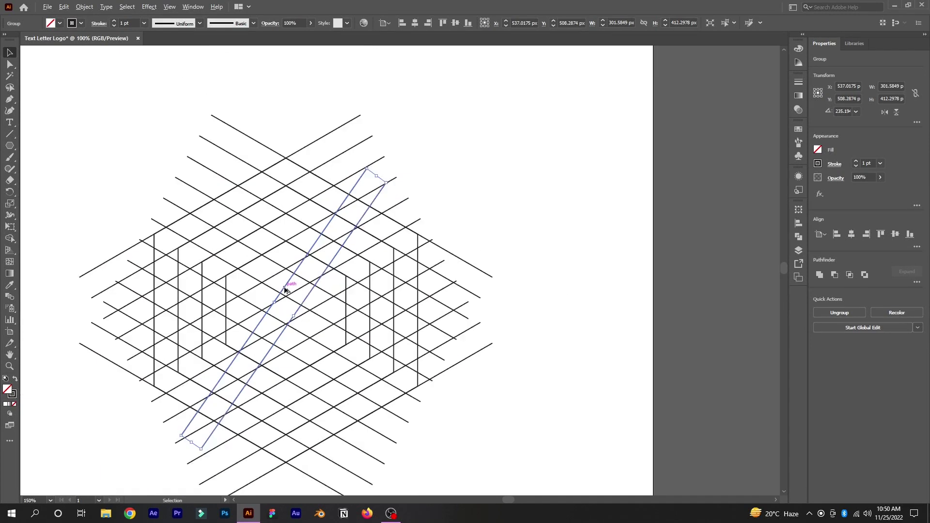
{"action": "key", "text": "ctrl+a"}
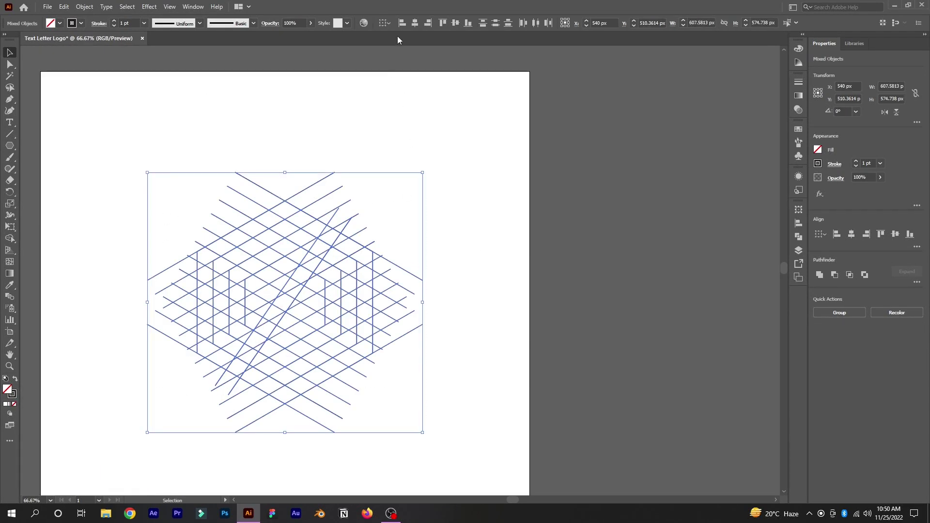
{"action": "left_click", "coordinate": [416, 24]}
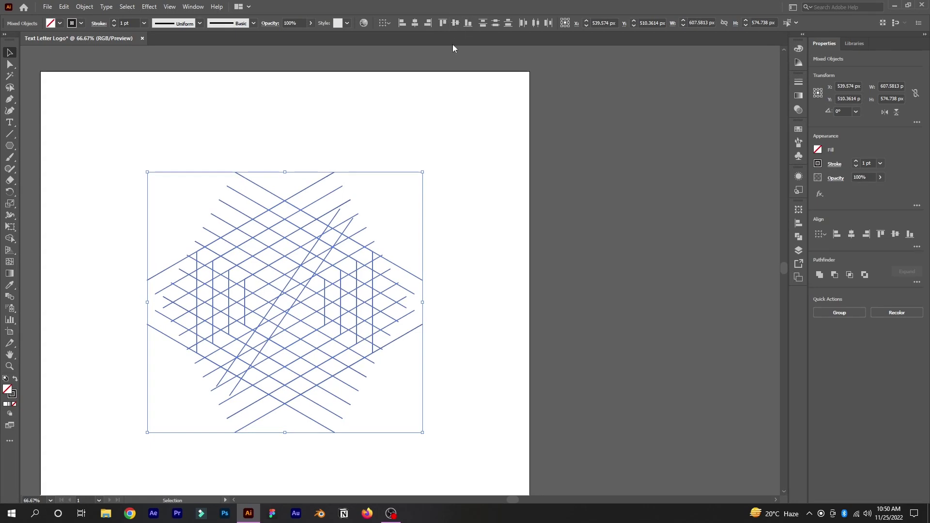
{"action": "left_click", "coordinate": [450, 181]}
{"action": "scroll", "coordinate": [263, 276], "scroll_direction": "down", "scroll_amount": 1}
{"action": "scroll", "coordinate": [260, 309], "scroll_direction": "up", "scroll_amount": 3}
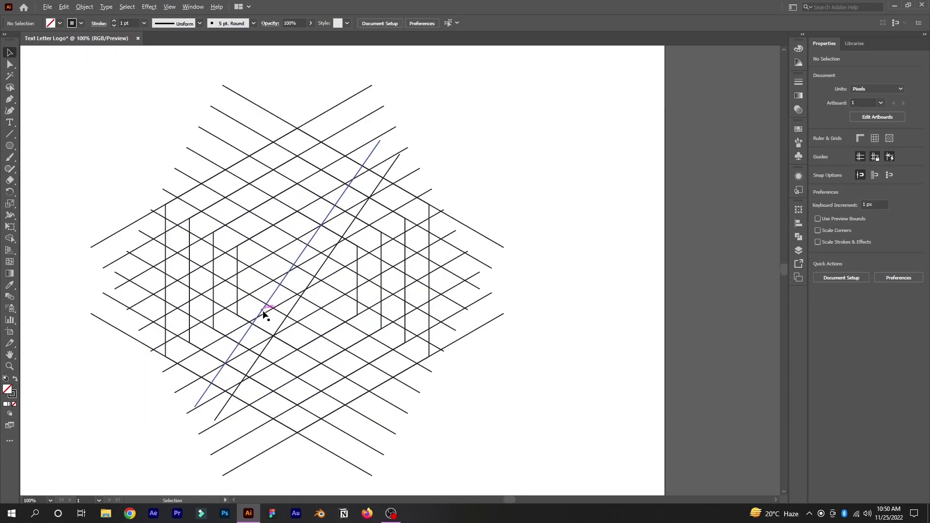
{"action": "scroll", "coordinate": [268, 338], "scroll_direction": "down", "scroll_amount": 1}
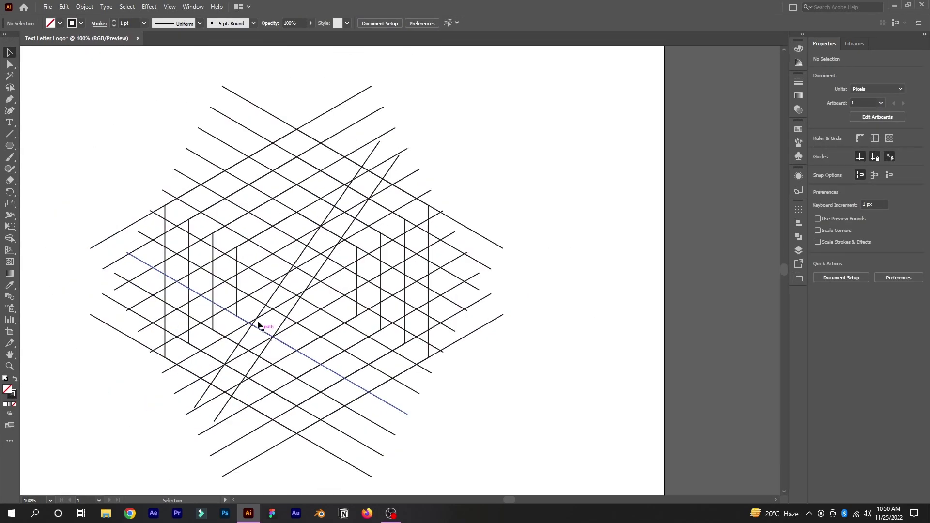
Using Shape Builder with a black fill and no stroke, merge the outer hexagon band into upper and lower parts separated by a gap on each side.
{"action": "left_click_drag", "start_coordinate": [116, 120], "coordinate": [513, 444]}
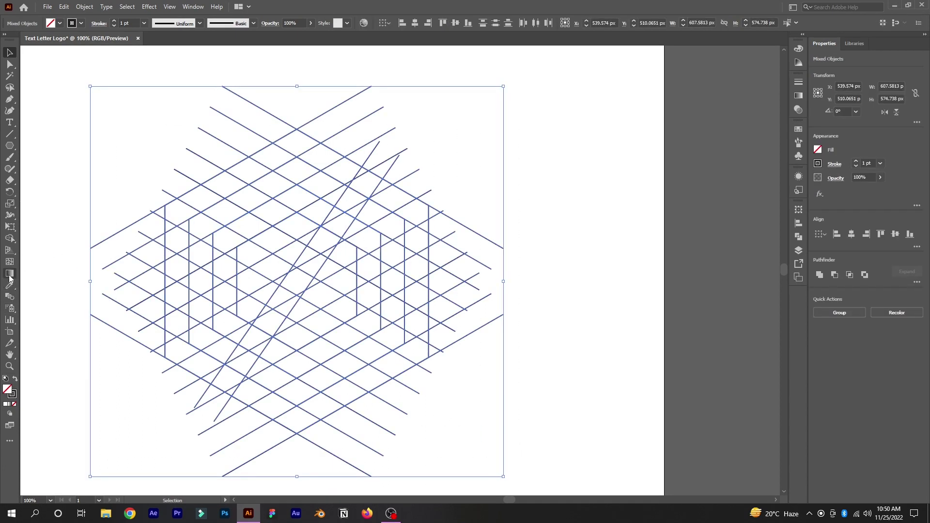
{"action": "left_click", "coordinate": [10, 238]}
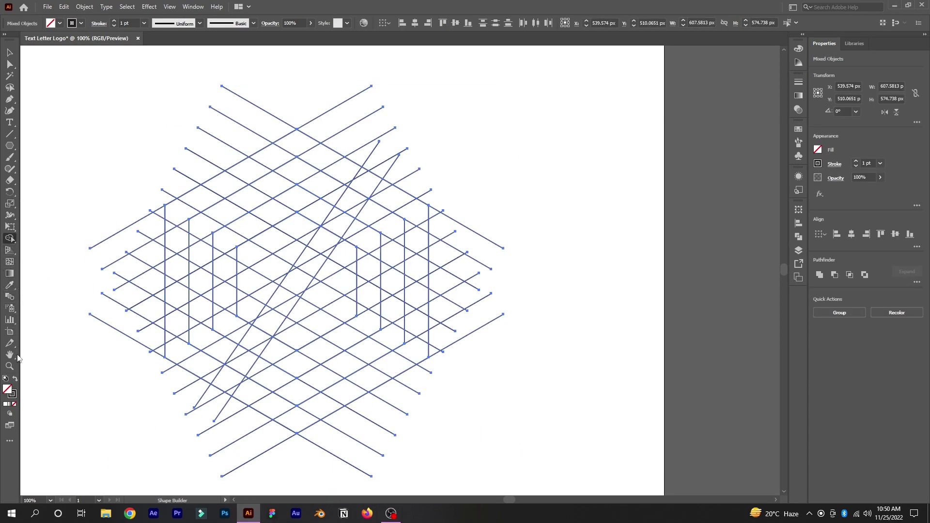
{"action": "left_click", "coordinate": [16, 380]}
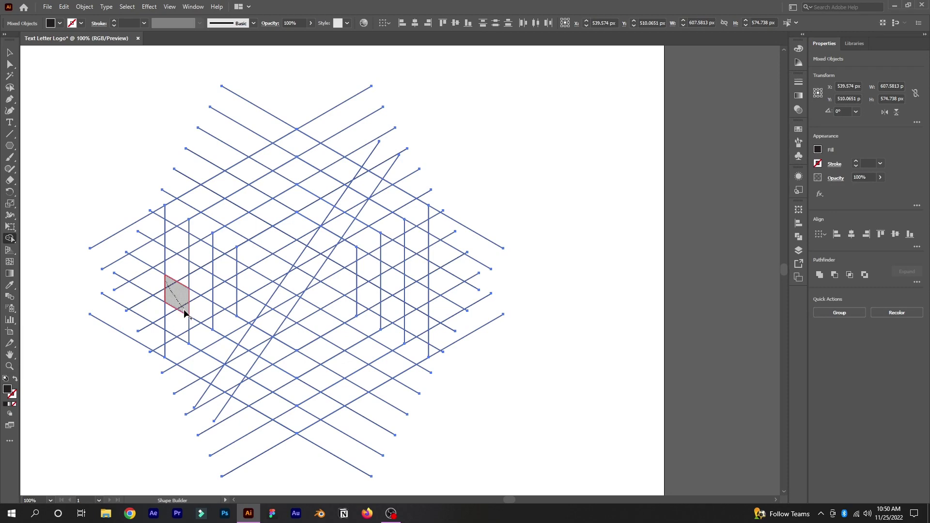
{"action": "mouse_move", "coordinate": [185, 314]}
{"action": "left_mouse_down"}
{"action": "mouse_move", "coordinate": [180, 350]}
{"action": "mouse_move", "coordinate": [171, 334]}
{"action": "mouse_move", "coordinate": [180, 351]}
{"action": "mouse_move", "coordinate": [204, 369]}
{"action": "mouse_move", "coordinate": [304, 416]}
{"action": "mouse_move", "coordinate": [414, 348]}
{"action": "mouse_move", "coordinate": [411, 311]}
{"action": "mouse_move", "coordinate": [412, 343]}
{"action": "left_mouse_up"}
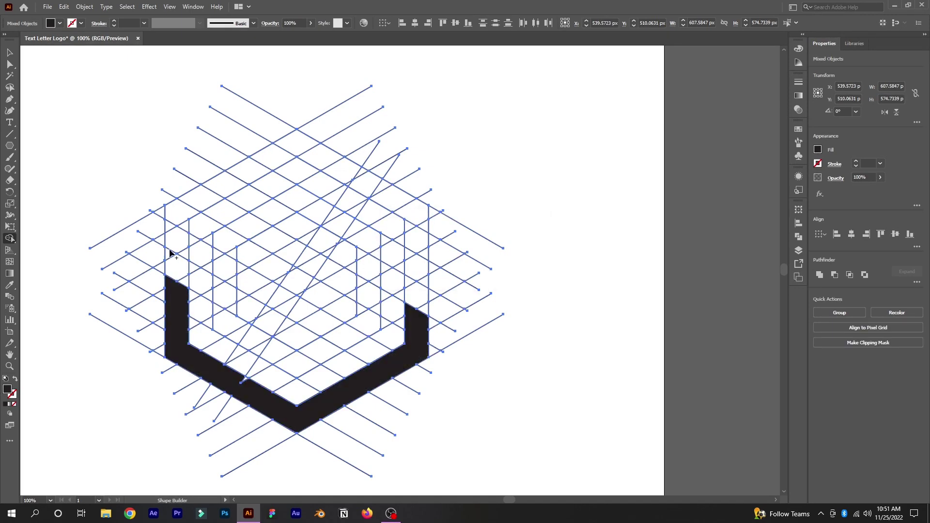
{"action": "mouse_move", "coordinate": [186, 257]}
{"action": "left_mouse_down"}
{"action": "mouse_move", "coordinate": [180, 213]}
{"action": "mouse_move", "coordinate": [297, 147]}
{"action": "mouse_move", "coordinate": [416, 215]}
{"action": "mouse_move", "coordinate": [419, 260]}
{"action": "mouse_move", "coordinate": [410, 249]}
{"action": "mouse_move", "coordinate": [423, 285]}
{"action": "left_mouse_up"}
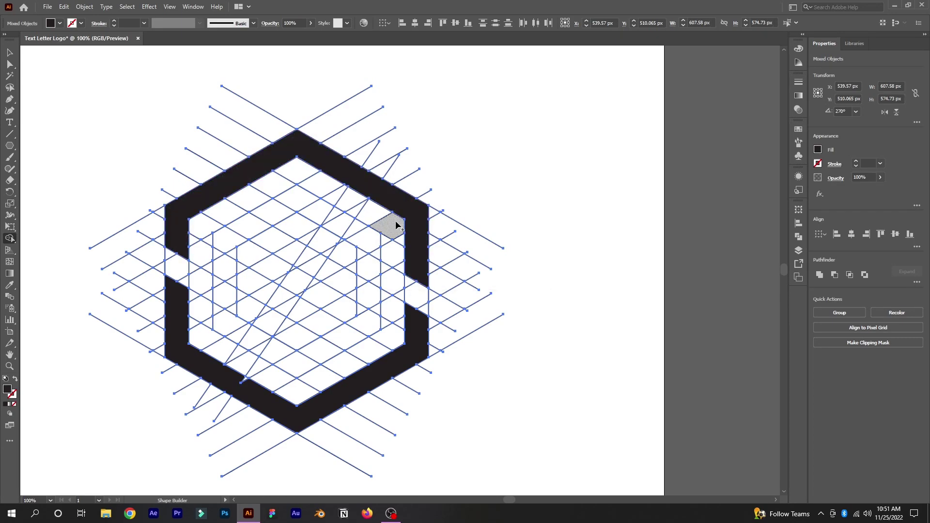
Examine closely where the diagonal line pair meets the inner edges of the upper and lower hexagon bands.
{"action": "scroll", "coordinate": [382, 228], "scroll_direction": "up", "scroll_amount": 3}
{"action": "scroll", "coordinate": [370, 194], "scroll_direction": "down", "scroll_amount": 1}
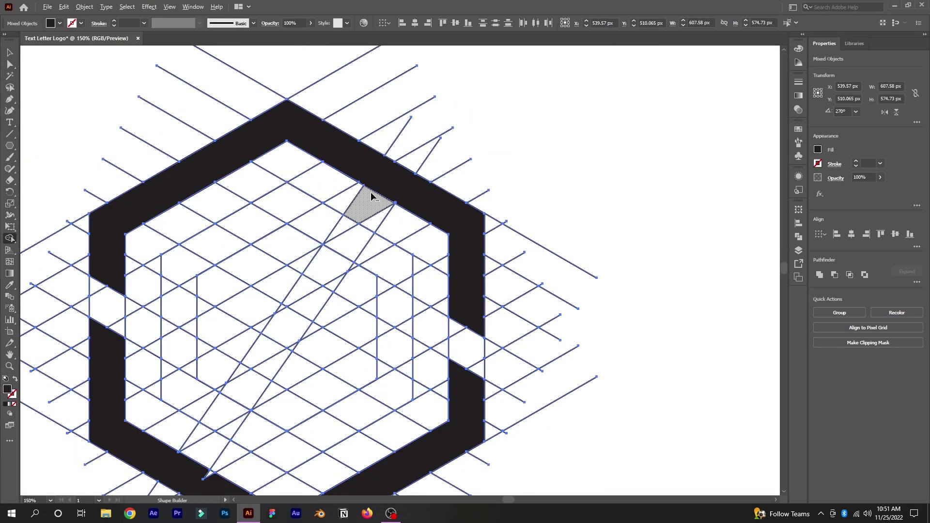
{"action": "scroll", "coordinate": [363, 202], "scroll_direction": "up", "scroll_amount": 4}
{"action": "scroll", "coordinate": [402, 212], "scroll_direction": "up", "scroll_amount": 3}
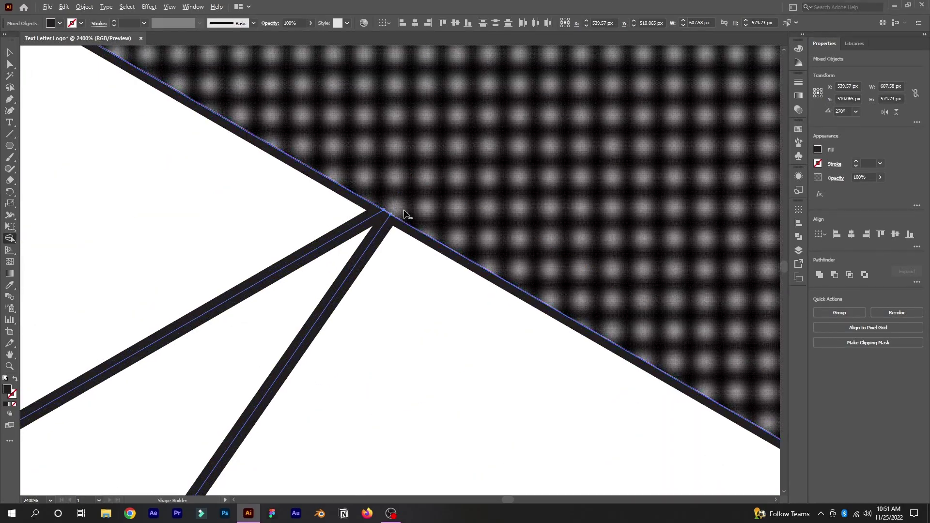
{"action": "scroll", "coordinate": [469, 221], "scroll_direction": "down", "scroll_amount": 1}
{"action": "left_click_drag", "start_coordinate": [469, 222], "coordinate": [450, 286]}
{"action": "scroll", "coordinate": [348, 240], "scroll_direction": "down", "scroll_amount": 2}
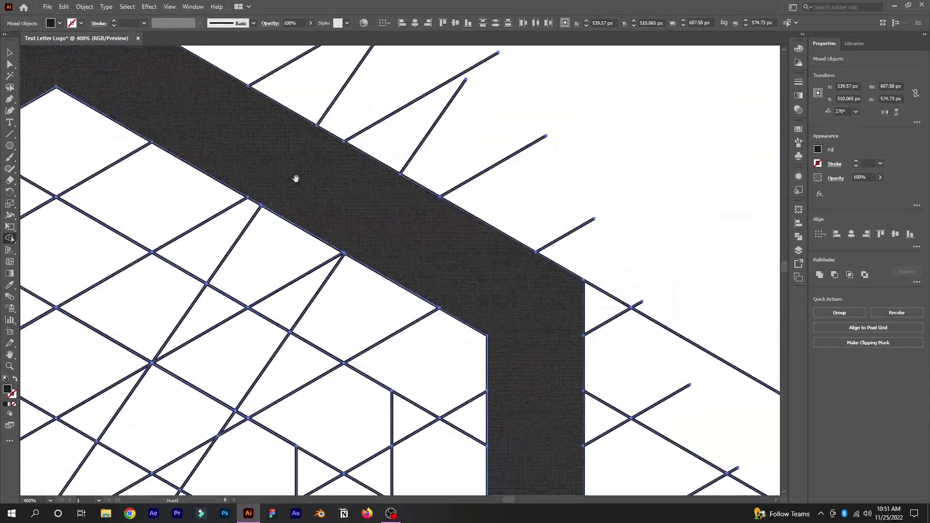
{"action": "mouse_move", "coordinate": [294, 179]}
{"action": "left_mouse_down"}
{"action": "mouse_move", "coordinate": [450, 264]}
{"action": "mouse_move", "coordinate": [451, 190]}
{"action": "mouse_move", "coordinate": [393, 72]}
{"action": "left_mouse_up"}
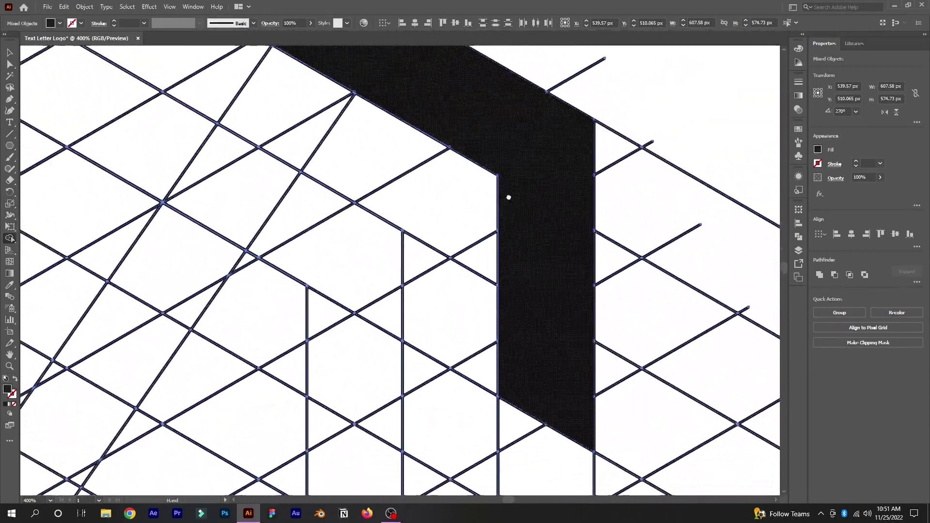
{"action": "left_click_drag", "start_coordinate": [507, 197], "coordinate": [436, 62]}
{"action": "left_click_drag", "start_coordinate": [455, 189], "coordinate": [421, 116]}
{"action": "mouse_move", "coordinate": [441, 390]}
{"action": "left_mouse_down"}
{"action": "mouse_move", "coordinate": [498, 142]}
{"action": "mouse_move", "coordinate": [501, 220]}
{"action": "mouse_move", "coordinate": [195, 385]}
{"action": "mouse_move", "coordinate": [266, 378]}
{"action": "left_mouse_up"}
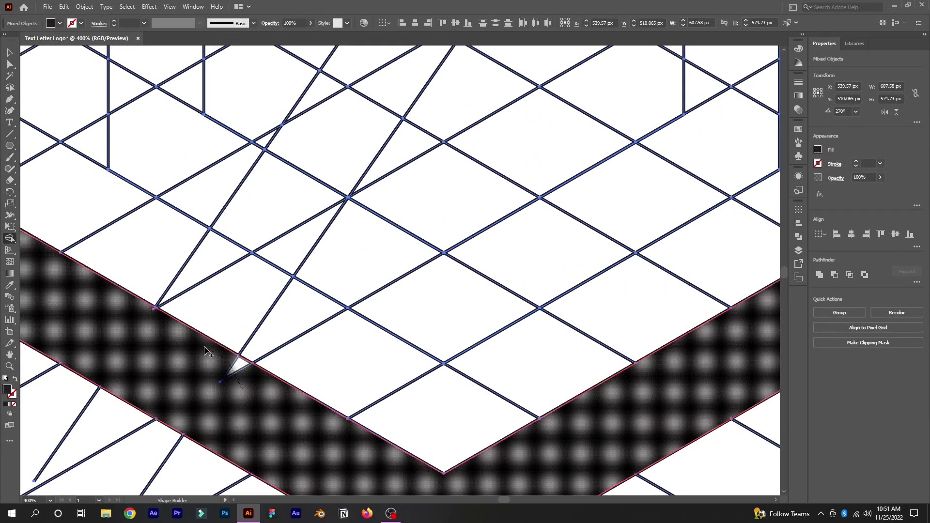
{"action": "scroll", "coordinate": [207, 353], "scroll_direction": "up", "scroll_amount": 3}
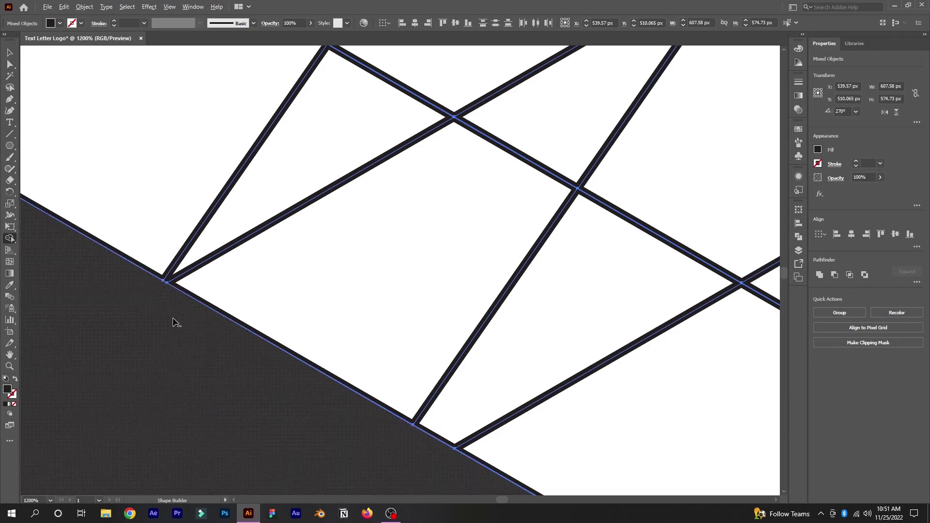
{"action": "scroll", "coordinate": [174, 322], "scroll_direction": "down", "scroll_amount": 4}
{"action": "left_click_drag", "start_coordinate": [129, 328], "coordinate": [134, 402]}
{"action": "scroll", "coordinate": [353, 243], "scroll_direction": "down", "scroll_amount": 2}
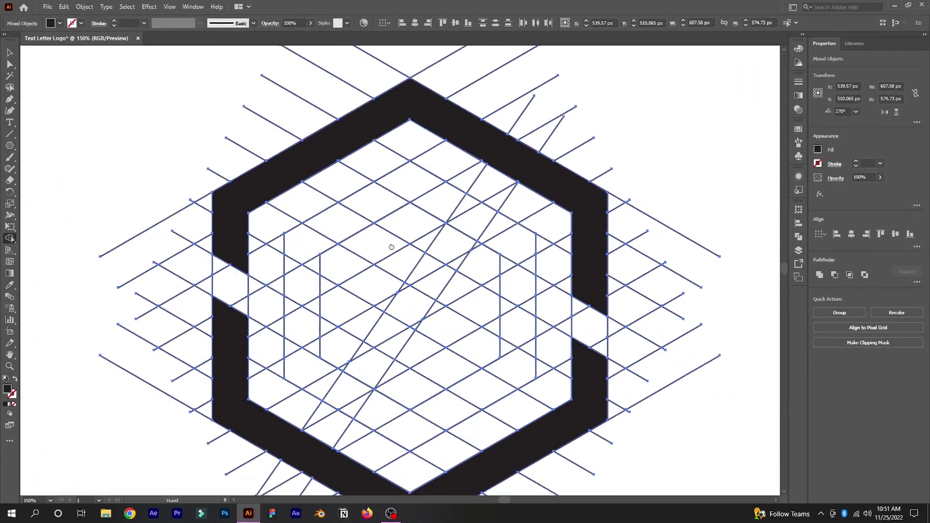
Extend the upper band with a descending diagonal bar, and merge a parallel arm below it, joined by a vertical stem and a slanted crossbar.
{"action": "scroll", "coordinate": [392, 247], "scroll_direction": "down", "scroll_amount": 2}
{"action": "scroll", "coordinate": [242, 249], "scroll_direction": "up", "scroll_amount": 2}
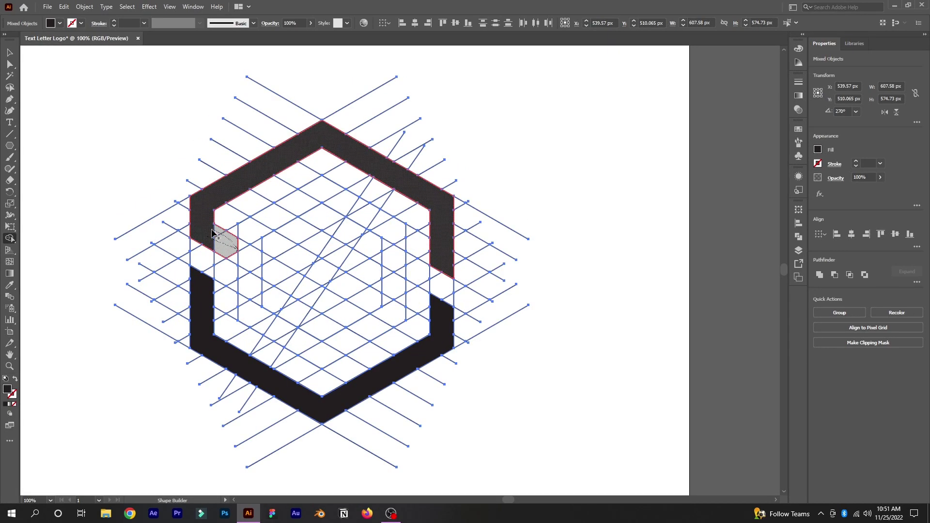
{"action": "left_click_drag", "start_coordinate": [315, 295], "coordinate": [385, 328]}
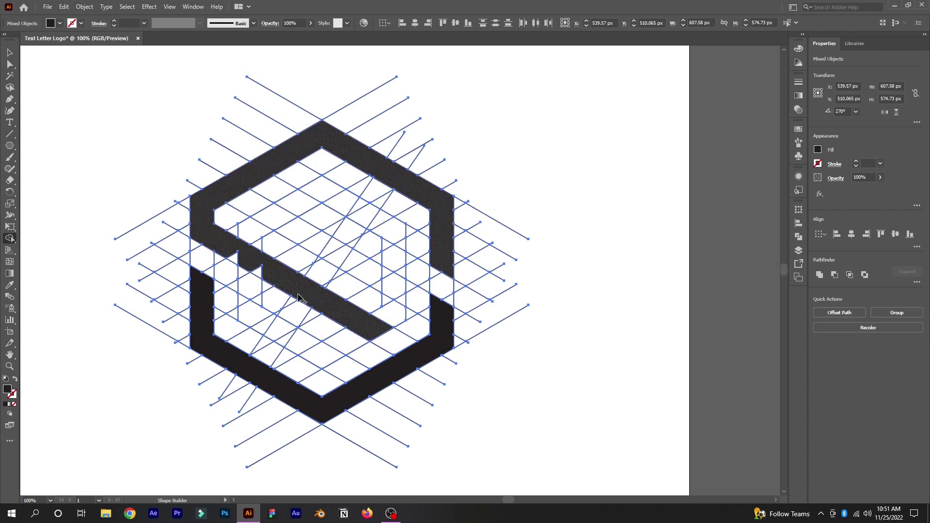
{"action": "left_click", "coordinate": [234, 255]}
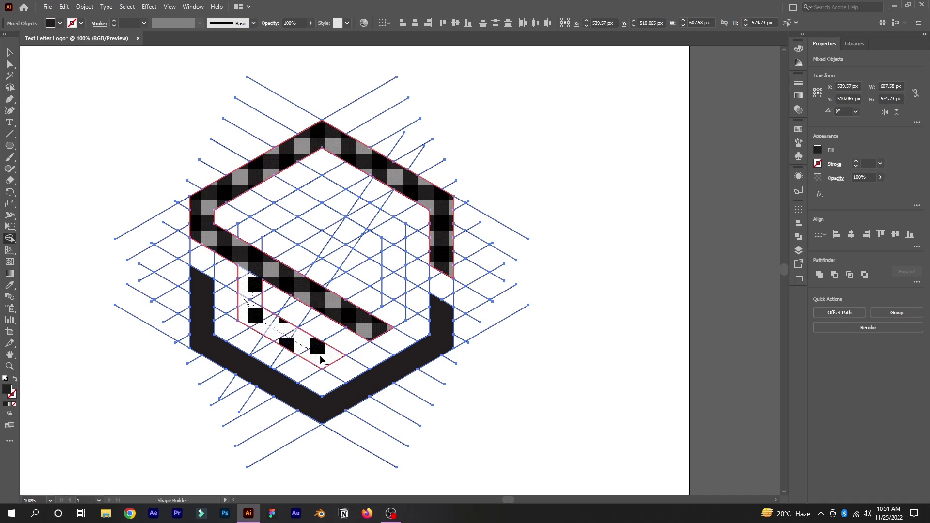
{"action": "left_click_drag", "start_coordinate": [321, 360], "coordinate": [298, 306]}
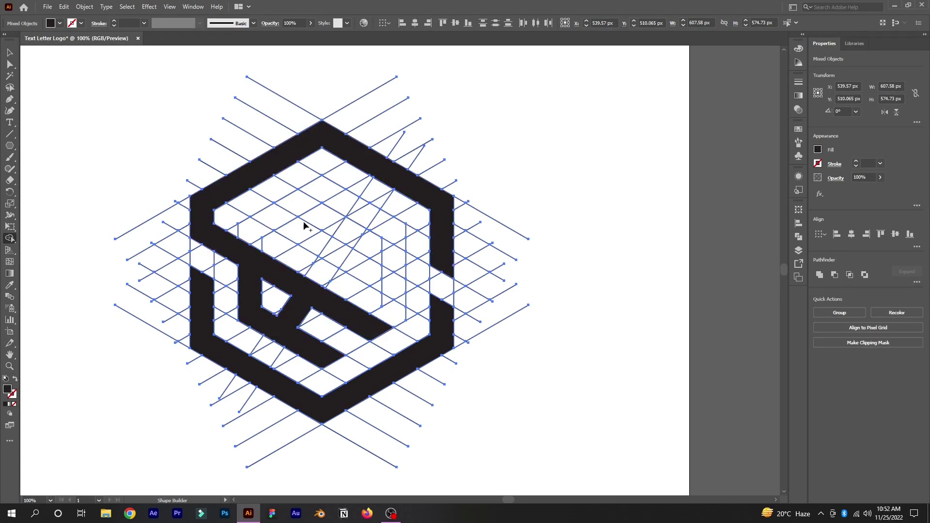
Extend the lower band with a diagonal bar toward the upper left, merge a parallel arm above it joined by a slanted crossbar, and deselect everything.
{"action": "left_click_drag", "start_coordinate": [419, 304], "coordinate": [387, 284]}
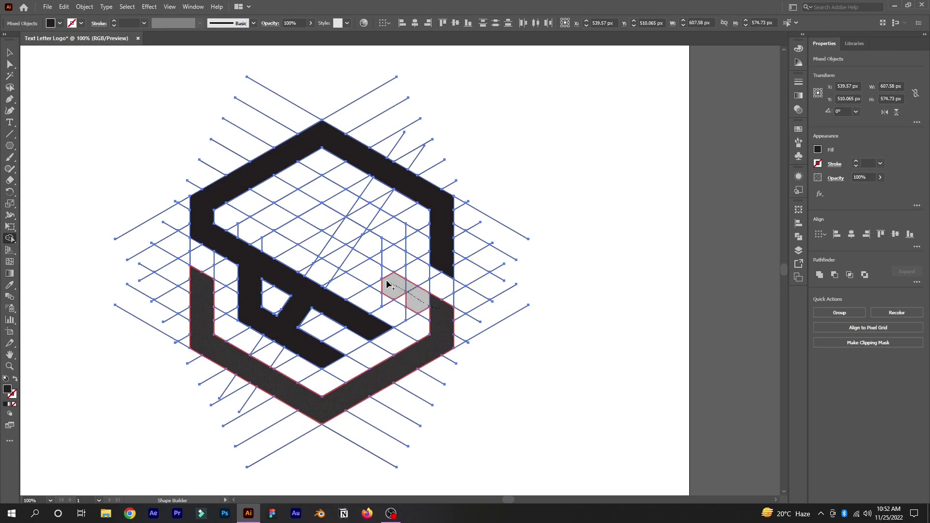
{"action": "left_click_drag", "start_coordinate": [331, 249], "coordinate": [274, 213]}
{"action": "mouse_move", "coordinate": [333, 196]}
{"action": "left_mouse_down"}
{"action": "mouse_move", "coordinate": [379, 217]}
{"action": "mouse_move", "coordinate": [401, 245]}
{"action": "mouse_move", "coordinate": [352, 245]}
{"action": "left_mouse_up"}
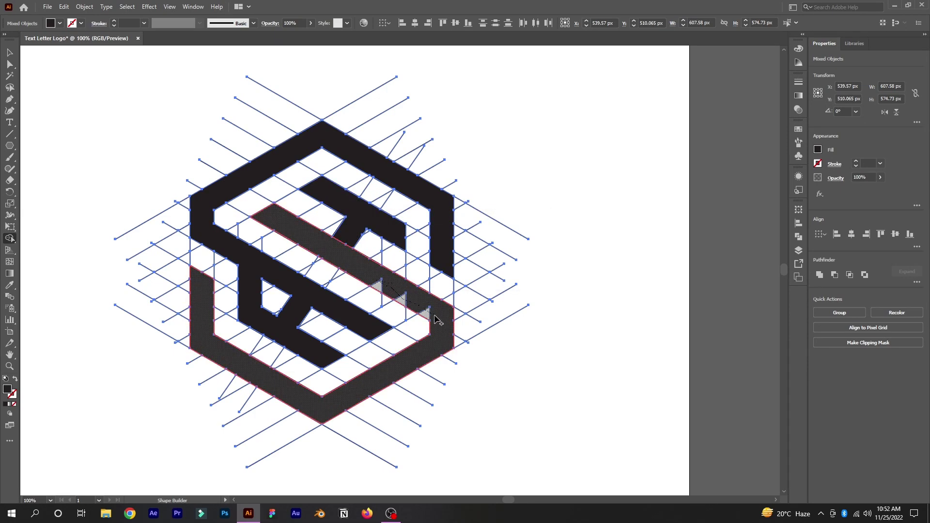
{"action": "scroll", "coordinate": [453, 325], "scroll_direction": "up", "scroll_amount": 4}
{"action": "scroll", "coordinate": [392, 275], "scroll_direction": "down", "scroll_amount": 3}
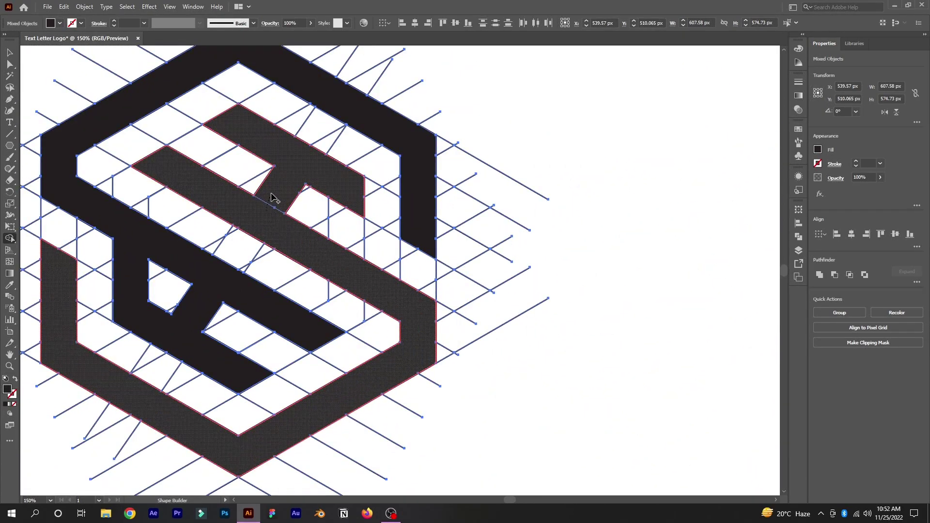
{"action": "left_click_drag", "start_coordinate": [272, 198], "coordinate": [228, 282]}
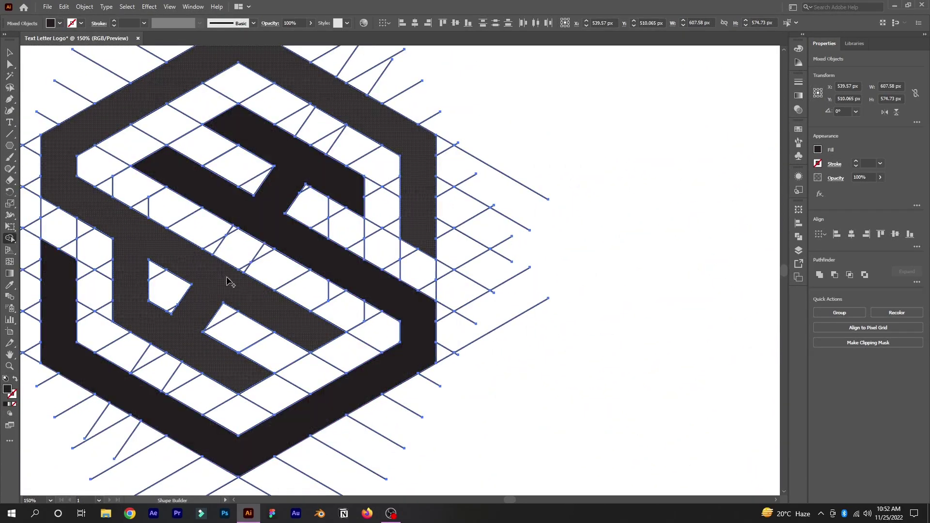
{"action": "scroll", "coordinate": [216, 281], "scroll_direction": "down", "scroll_amount": 2}
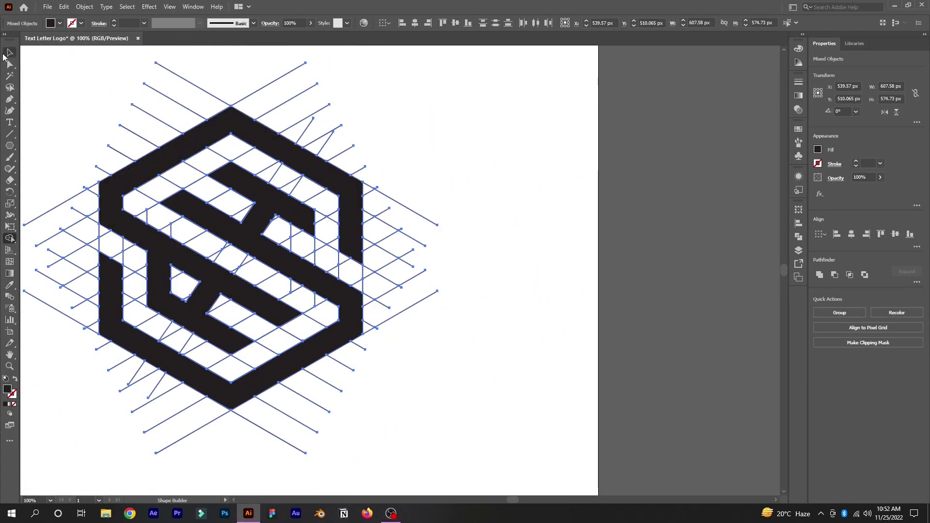
{"action": "left_click", "coordinate": [5, 53]}
{"action": "left_click", "coordinate": [57, 88]}
{"action": "scroll", "coordinate": [57, 88], "scroll_direction": "down", "scroll_amount": 1}
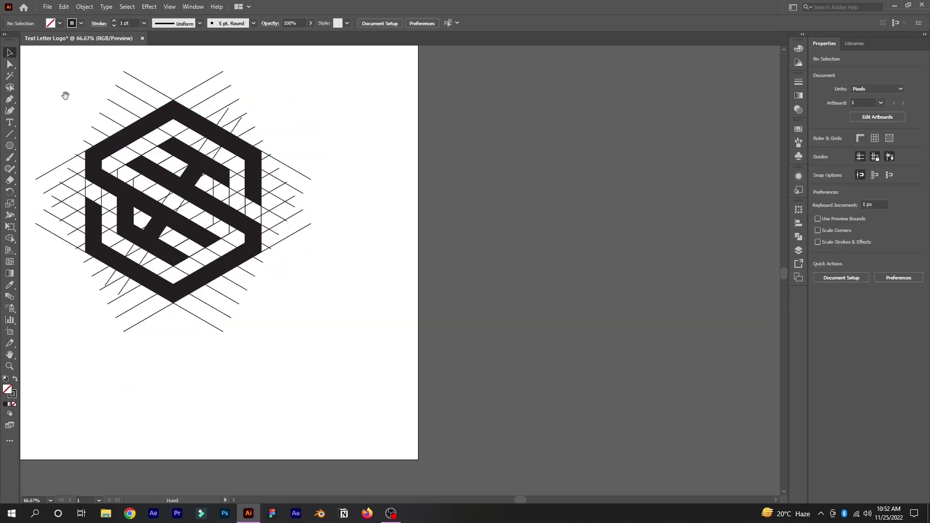
{"action": "left_click_drag", "start_coordinate": [66, 95], "coordinate": [213, 179]}
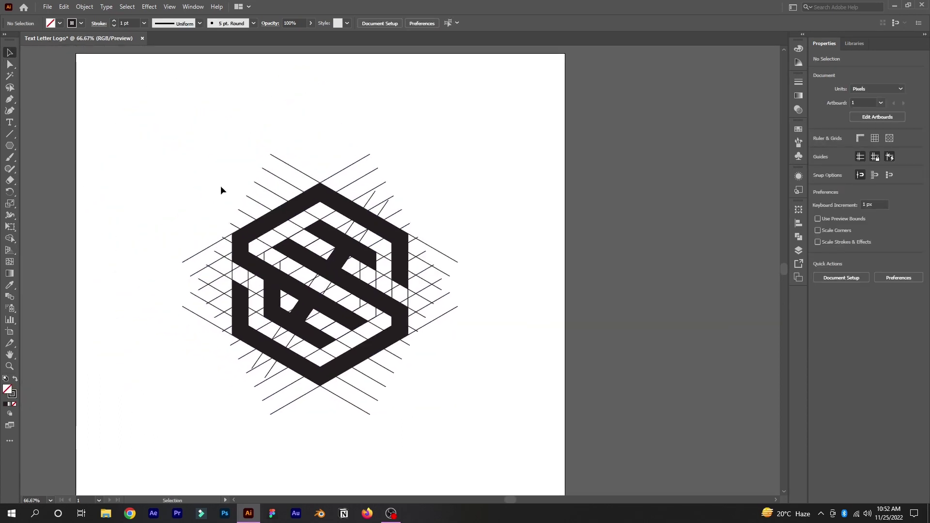
Ungroup the artwork so the black letter shapes separate from the grid lines, and clear the selection.
{"action": "left_click", "coordinate": [372, 224]}
{"action": "right_click", "coordinate": [373, 223]}
{"action": "left_click", "coordinate": [416, 304]}
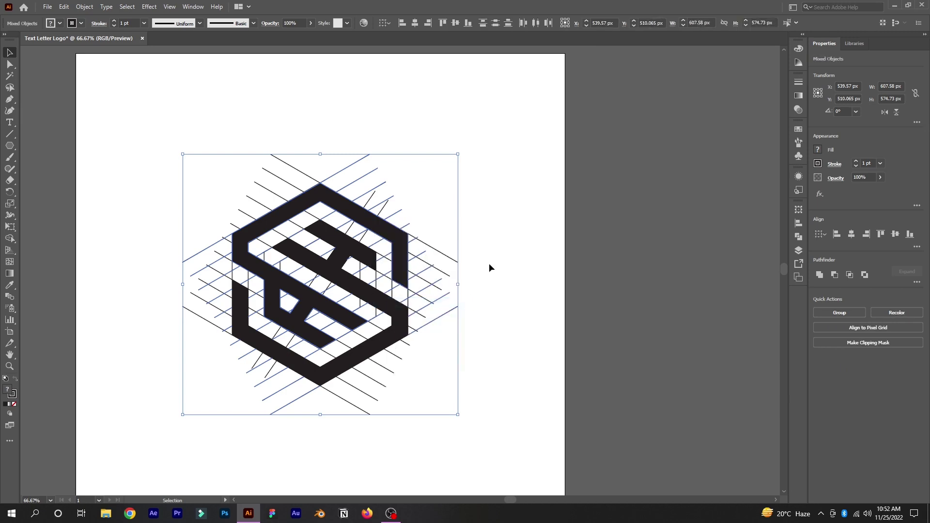
{"action": "left_click", "coordinate": [524, 256]}
Move both black logo shapes together to the right, clear of the grid, and delete all the leftover grid lines.
{"action": "left_click", "coordinate": [347, 252]}
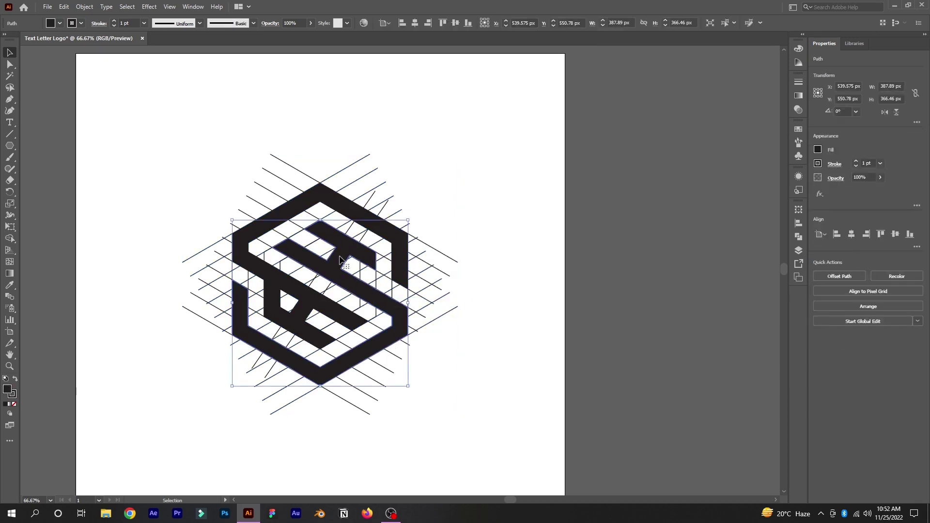
{"action": "left_click", "coordinate": [357, 215], "text": "shift"}
{"action": "left_click_drag", "start_coordinate": [357, 215], "coordinate": [609, 207]}
{"action": "left_click", "coordinate": [200, 177]}
{"action": "left_click_drag", "start_coordinate": [160, 157], "coordinate": [442, 450]}
{"action": "key", "text": "Delete"}
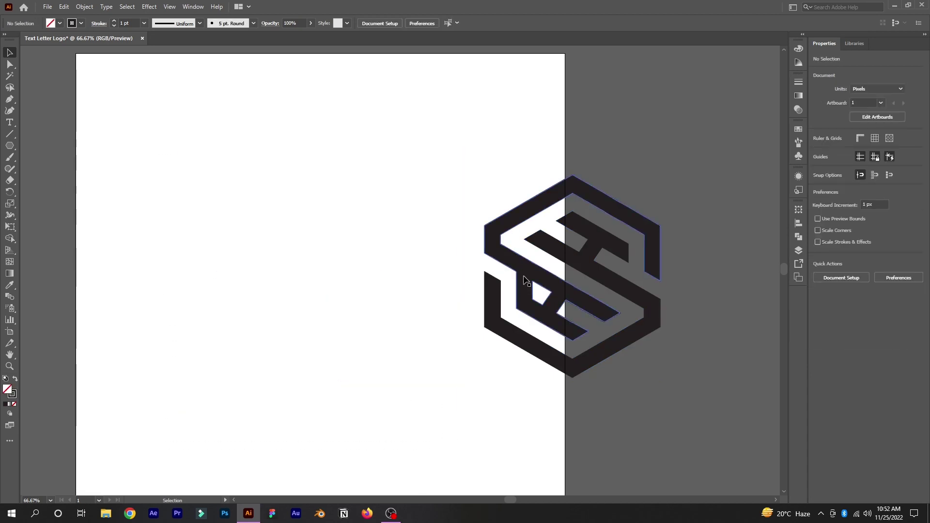
Move the complete logo back to the middle of the artboard and group its shapes.
{"action": "left_click_drag", "start_coordinate": [433, 201], "coordinate": [552, 369]}
{"action": "left_click_drag", "start_coordinate": [591, 264], "coordinate": [332, 264]}
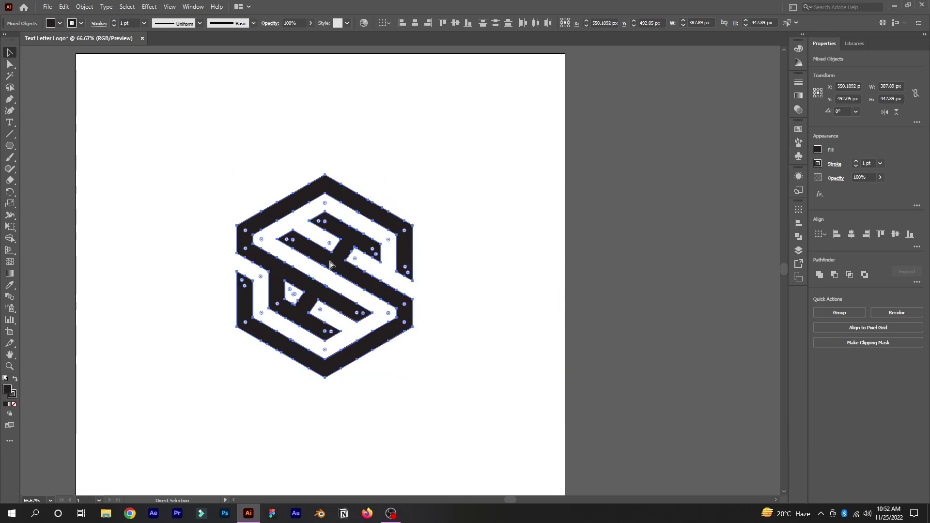
{"action": "key", "text": "ctrl+g"}
Center the grouped logo horizontally and vertically on the artboard, and deselect it.
{"action": "left_click", "coordinate": [416, 23]}
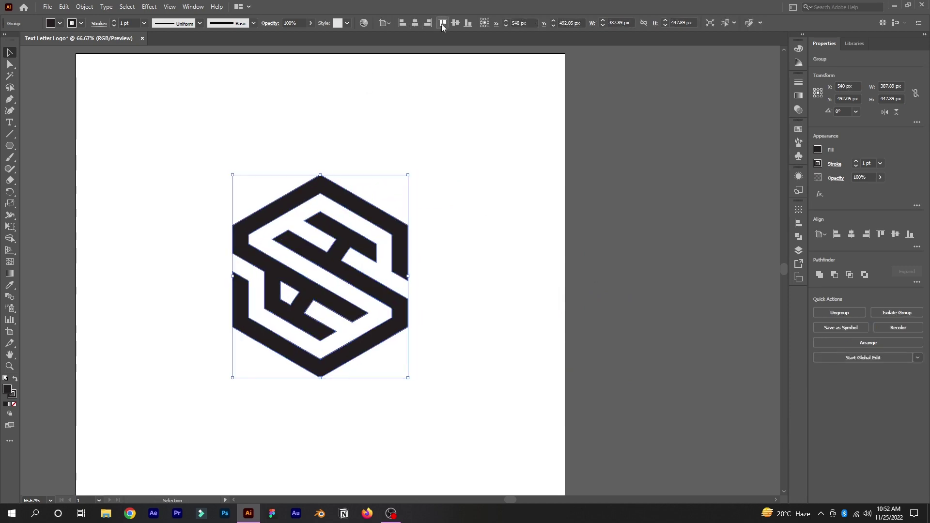
{"action": "left_click", "coordinate": [456, 23]}
{"action": "left_click", "coordinate": [459, 133]}
{"action": "key", "text": "ctrl+minus"}
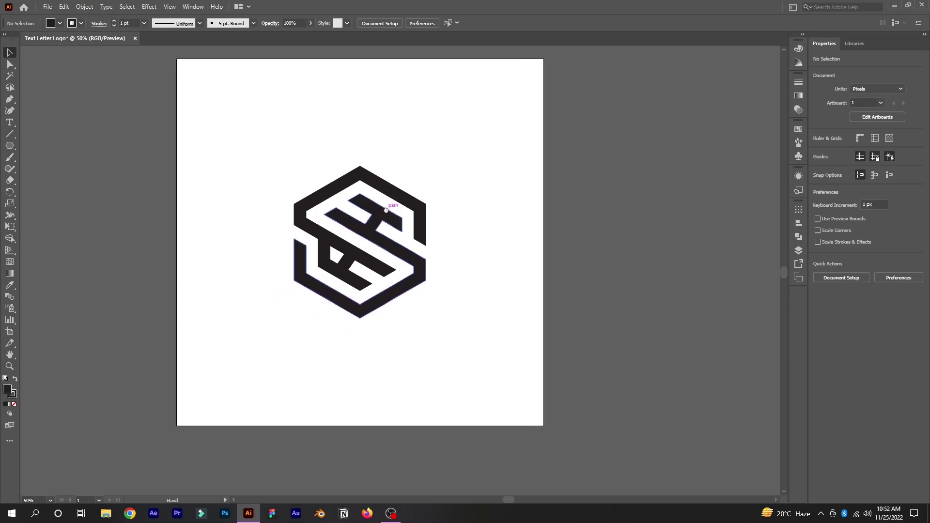